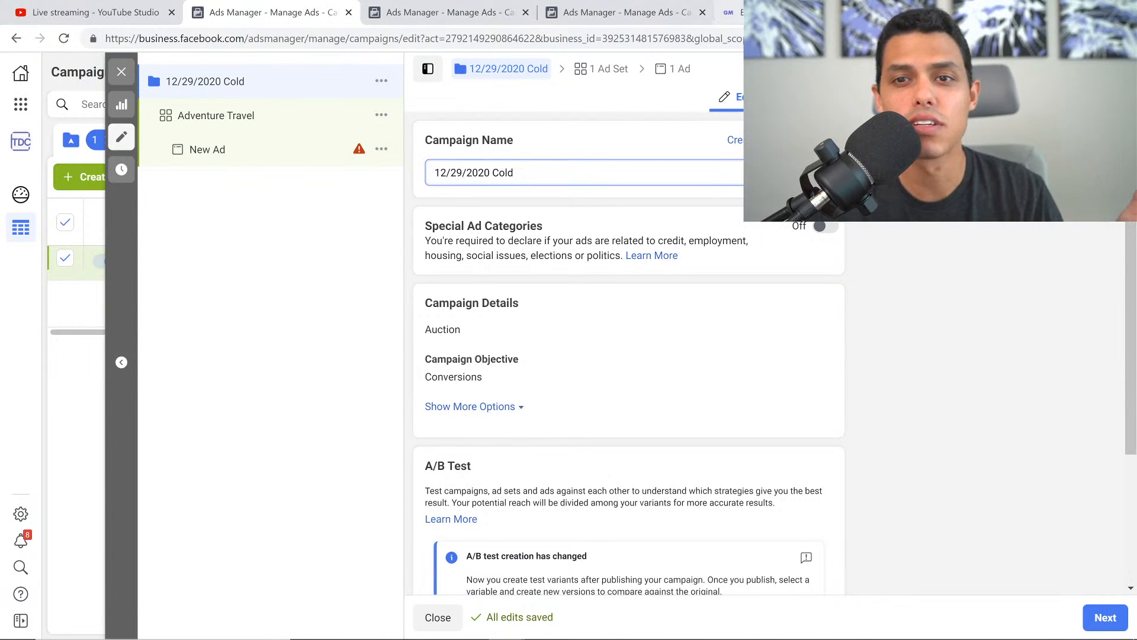
Check the ecommerce toolkit page and review the 12/29/2020 Cold campaign's name, objective, A/B test and budget optimization settings
{"action": "left_click", "coordinate": [733, 12]}
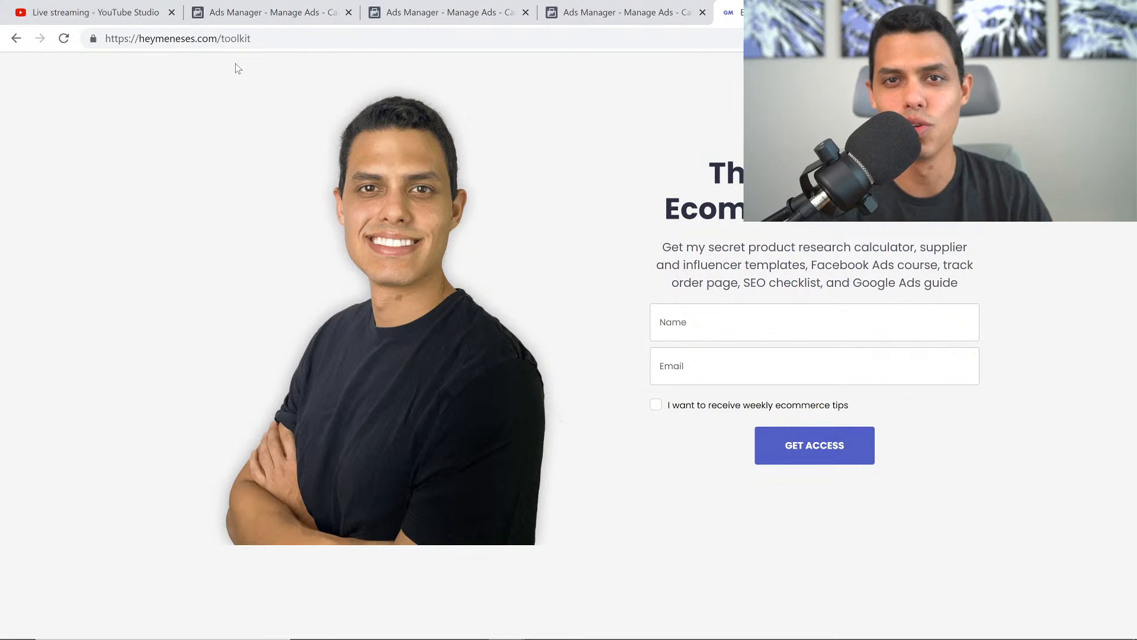
{"action": "left_click", "coordinate": [259, 10]}
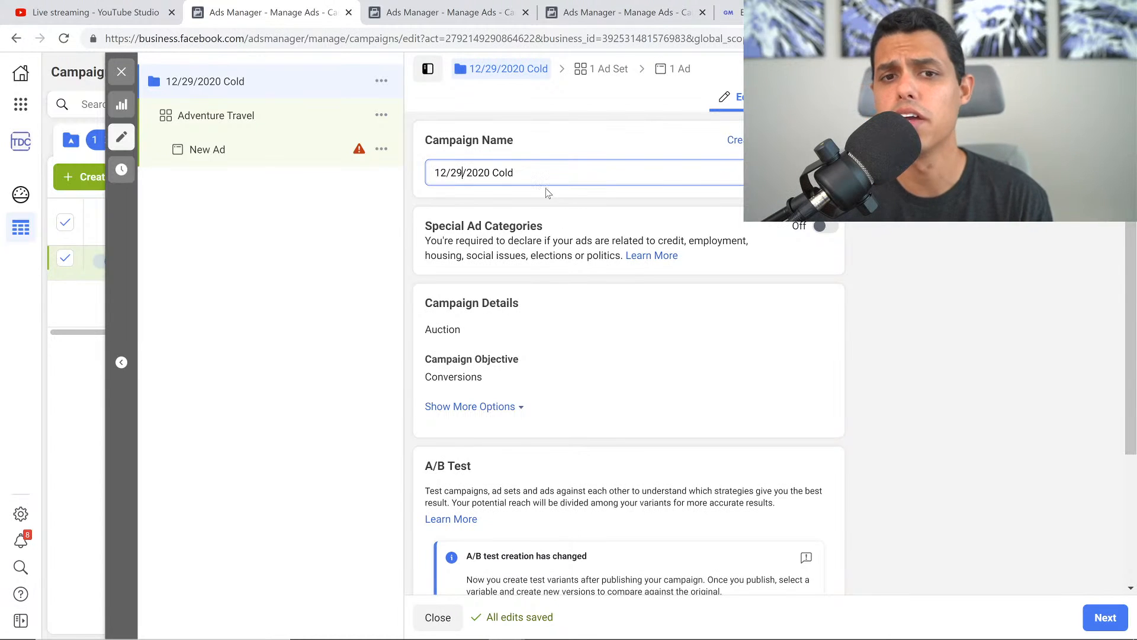
{"action": "left_click", "coordinate": [577, 193]}
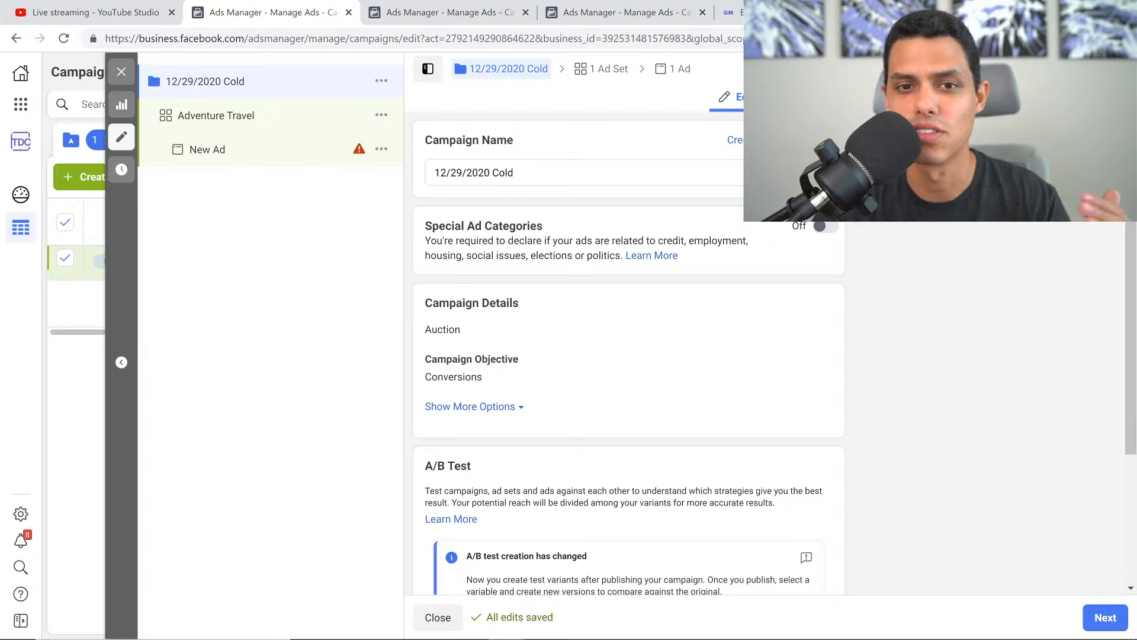
{"action": "left_click_drag", "start_coordinate": [515, 173], "coordinate": [490, 172]}
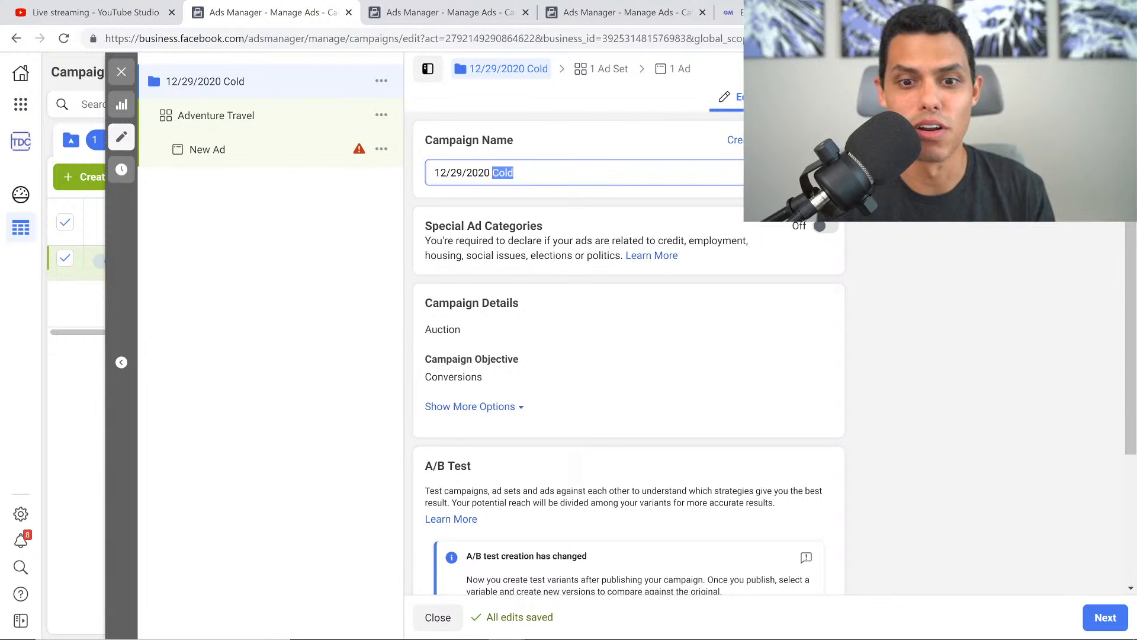
{"action": "scroll", "coordinate": [518, 178], "scroll_direction": "down", "scroll_amount": 1}
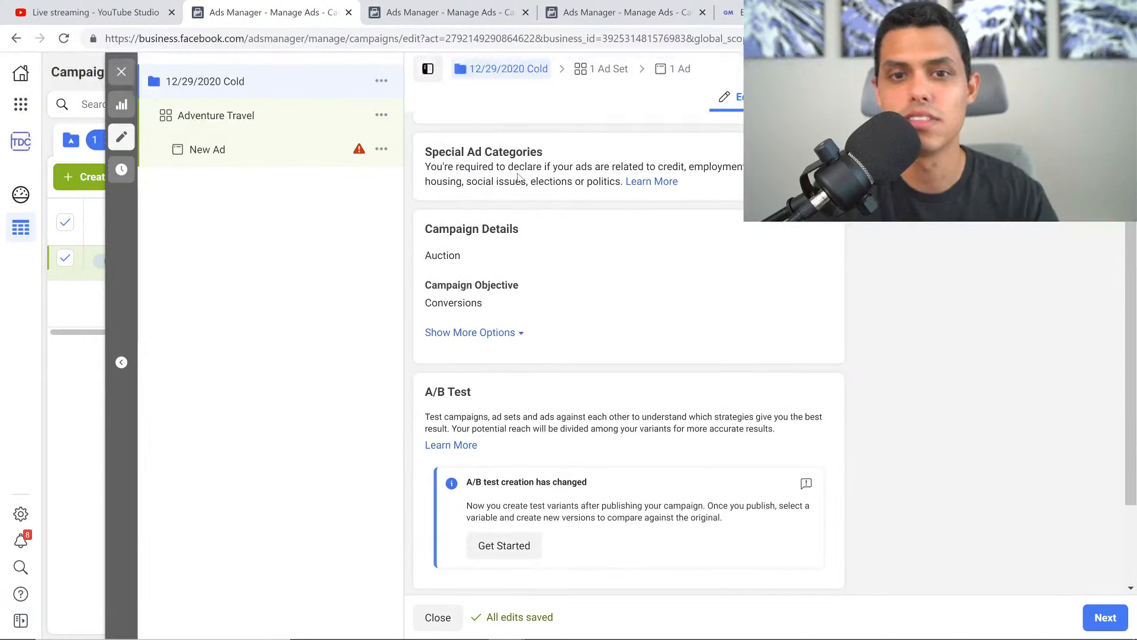
{"action": "scroll", "coordinate": [518, 177], "scroll_direction": "down", "scroll_amount": 2}
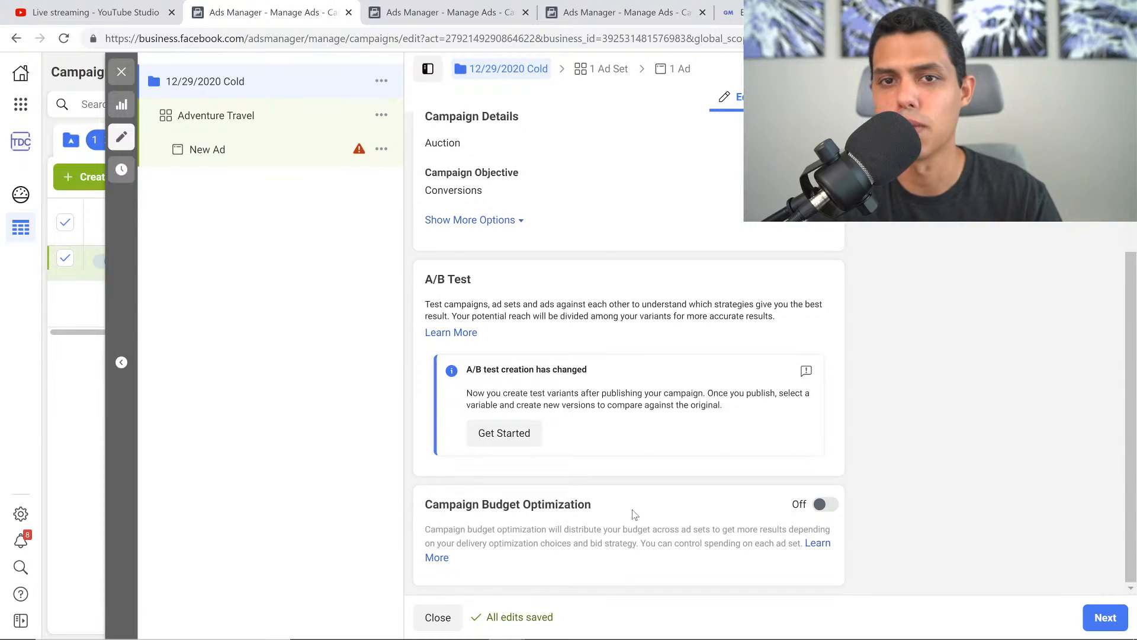
{"action": "left_click", "coordinate": [727, 12]}
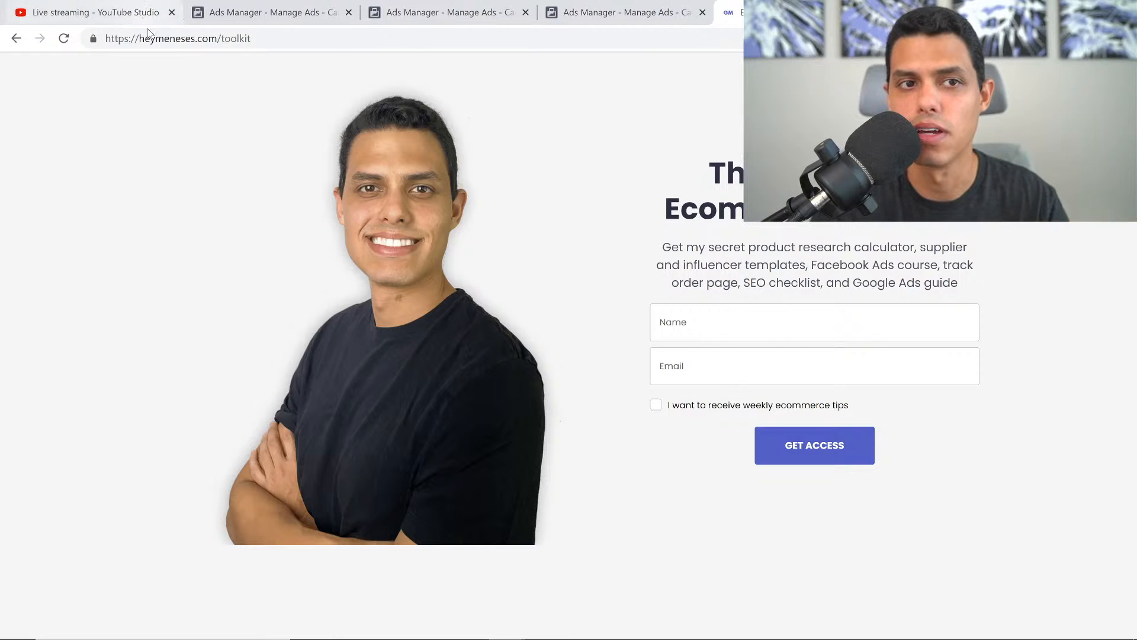
{"action": "left_click", "coordinate": [267, 14]}
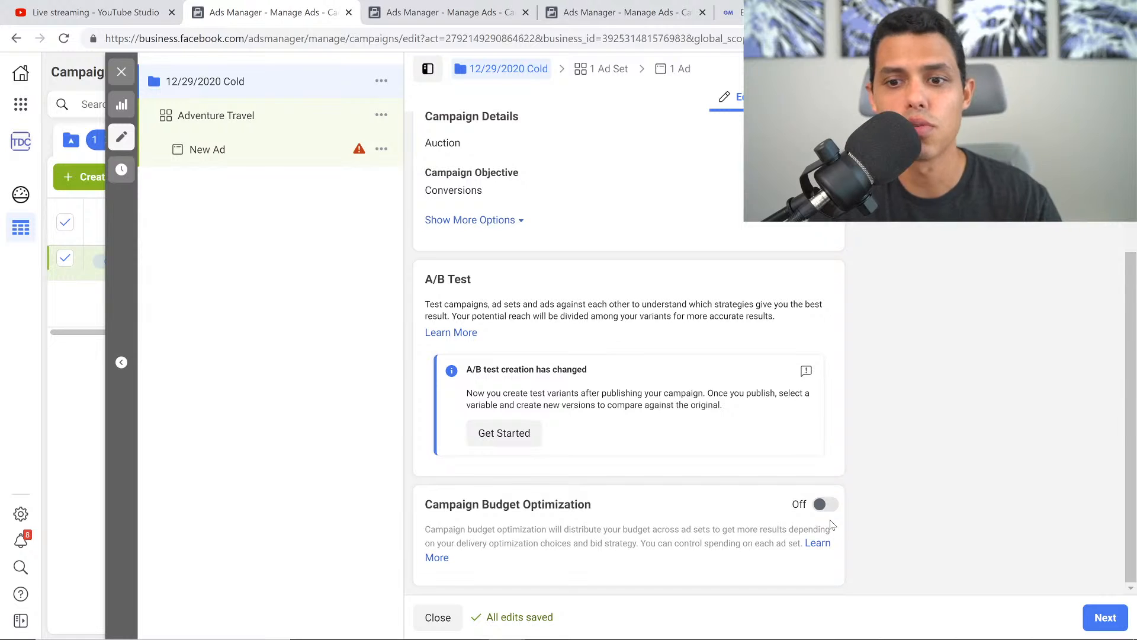
Open the Adventure Travel ad set and examine its name, conversion location, pixel, budget, schedule and audience settings
{"action": "left_click", "coordinate": [240, 115]}
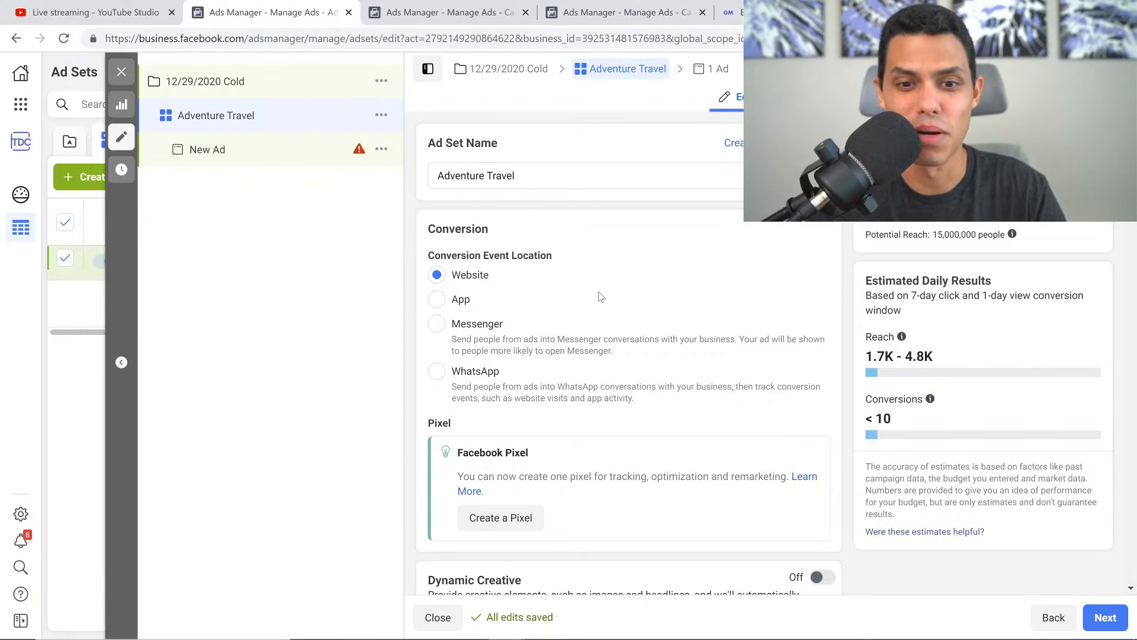
{"action": "scroll", "coordinate": [600, 297], "scroll_direction": "down", "scroll_amount": 3}
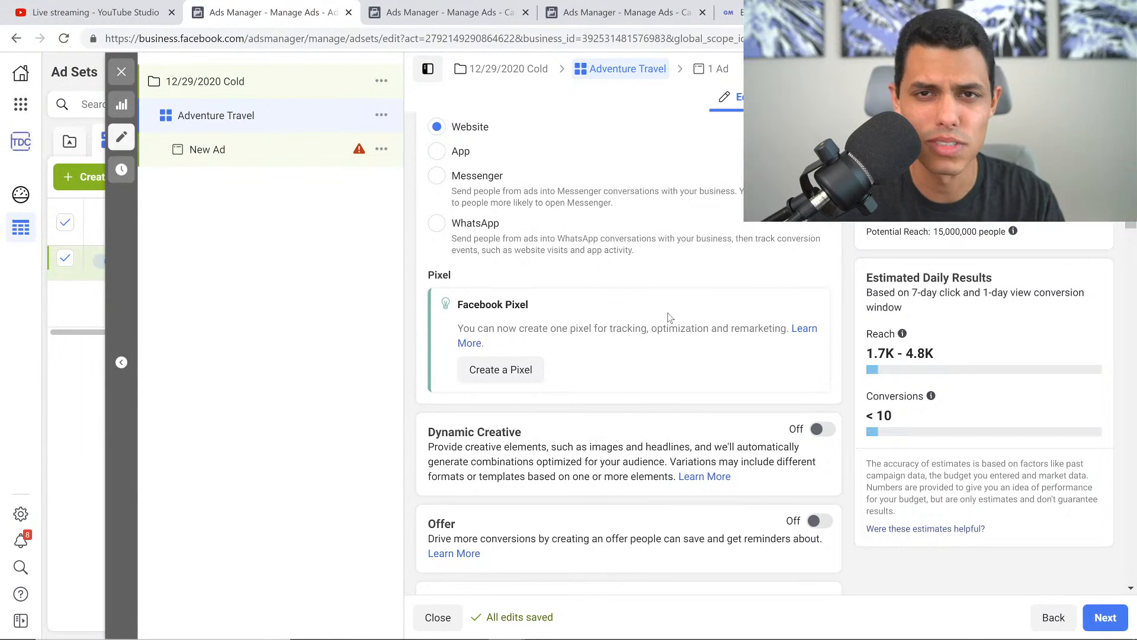
{"action": "scroll", "coordinate": [632, 407], "scroll_direction": "up", "scroll_amount": 3}
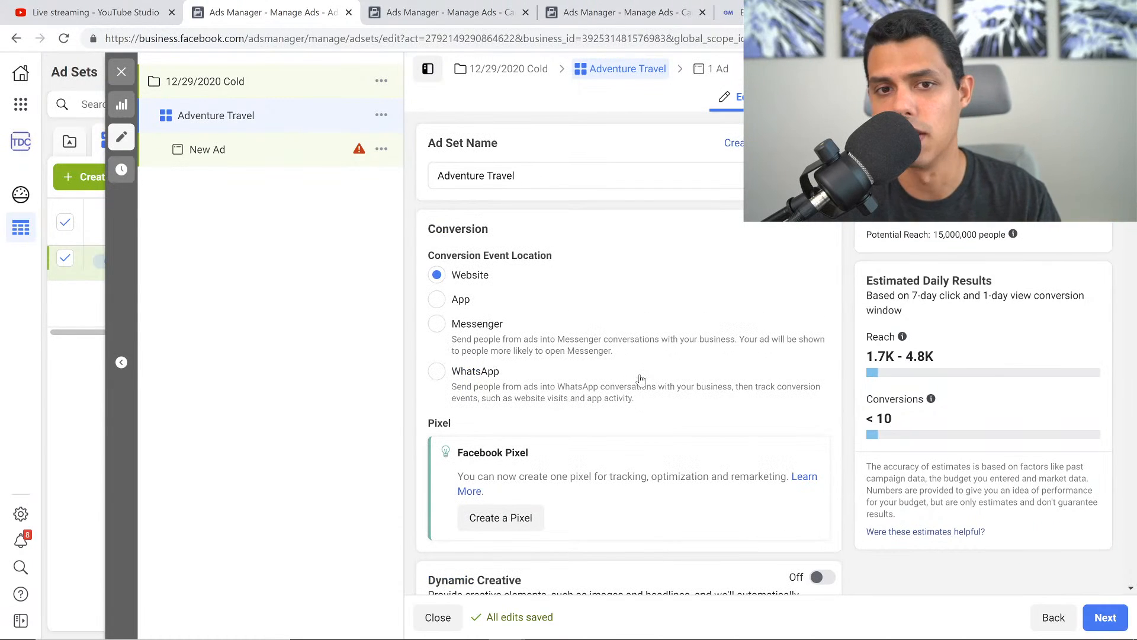
{"action": "scroll", "coordinate": [641, 375], "scroll_direction": "down", "scroll_amount": 8}
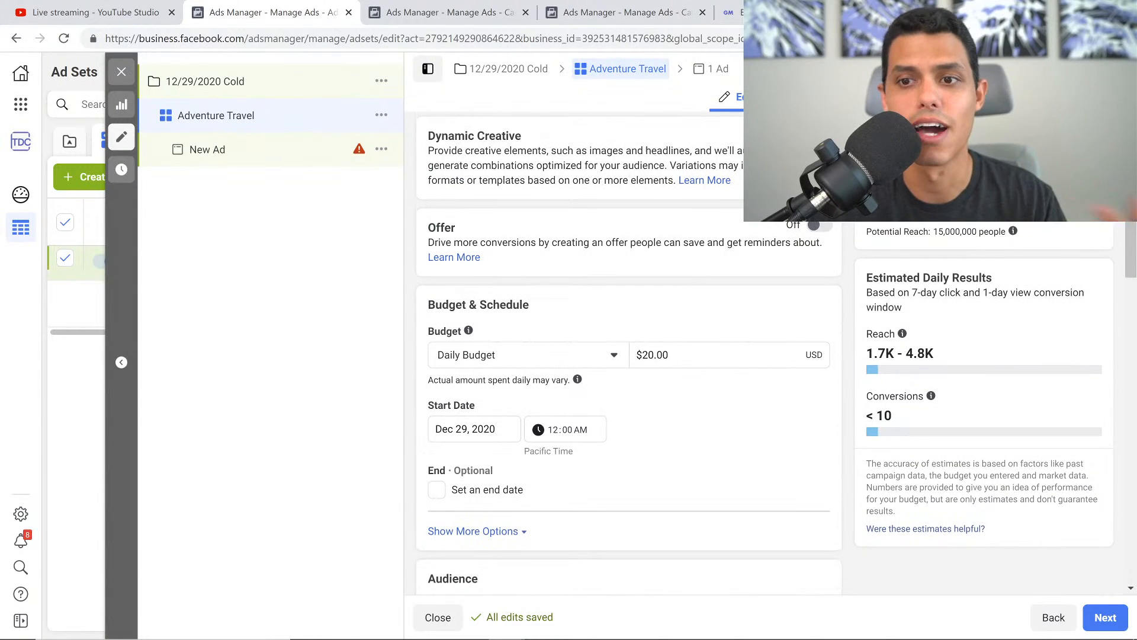
{"action": "scroll", "coordinate": [694, 366], "scroll_direction": "down", "scroll_amount": 1}
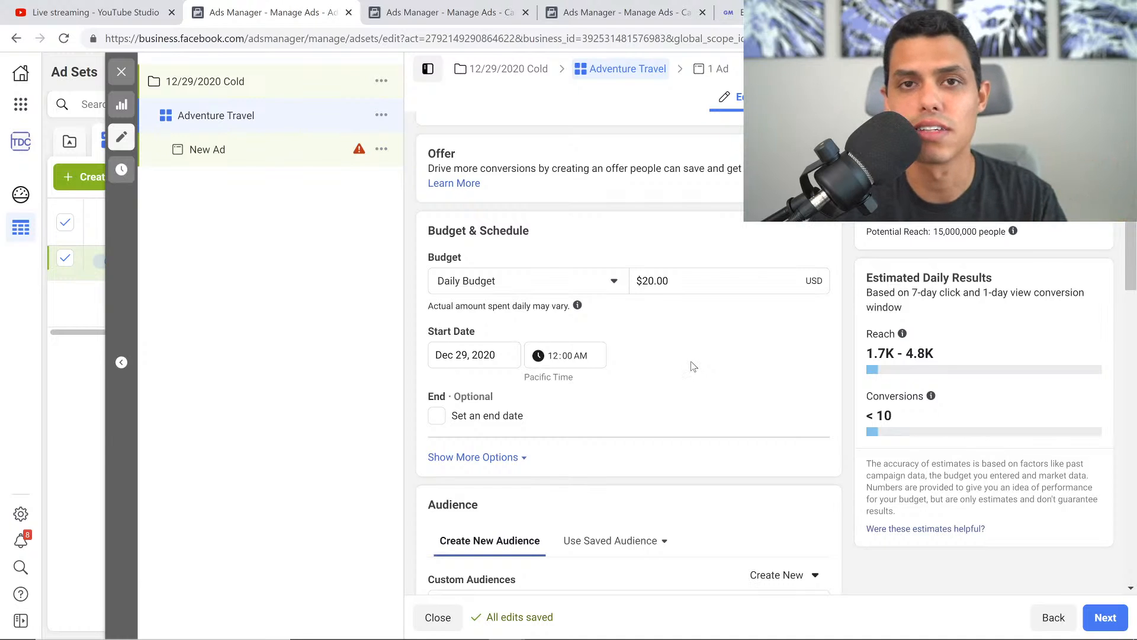
{"action": "scroll", "coordinate": [694, 365], "scroll_direction": "down", "scroll_amount": 4}
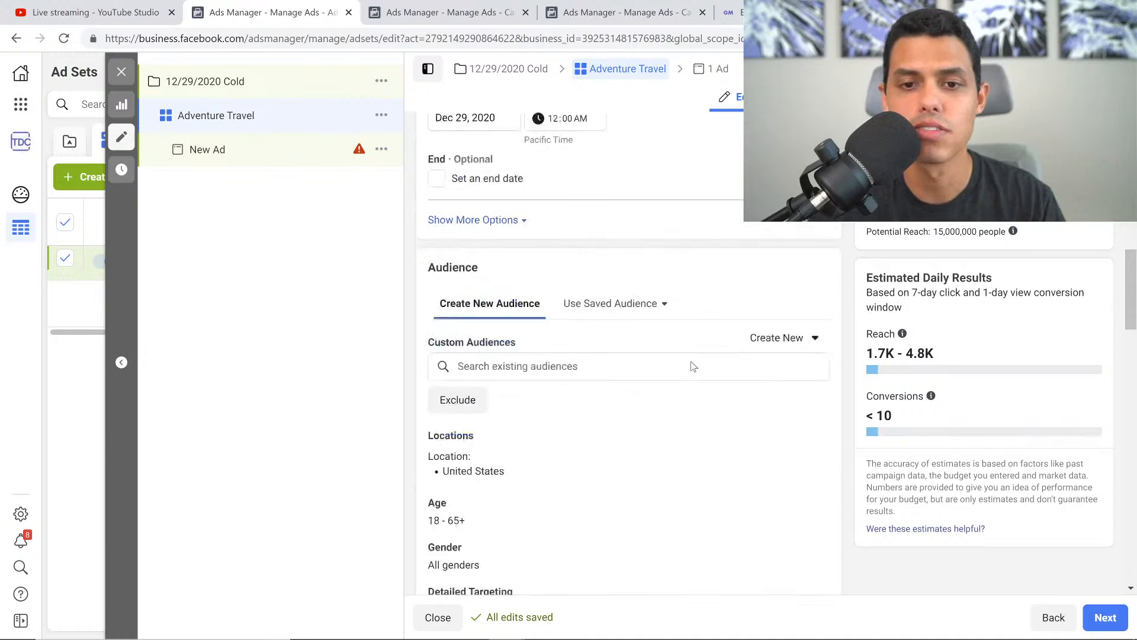
{"action": "scroll", "coordinate": [694, 365], "scroll_direction": "up", "scroll_amount": 6}
{"action": "scroll", "coordinate": [694, 365], "scroll_direction": "up", "scroll_amount": 5}
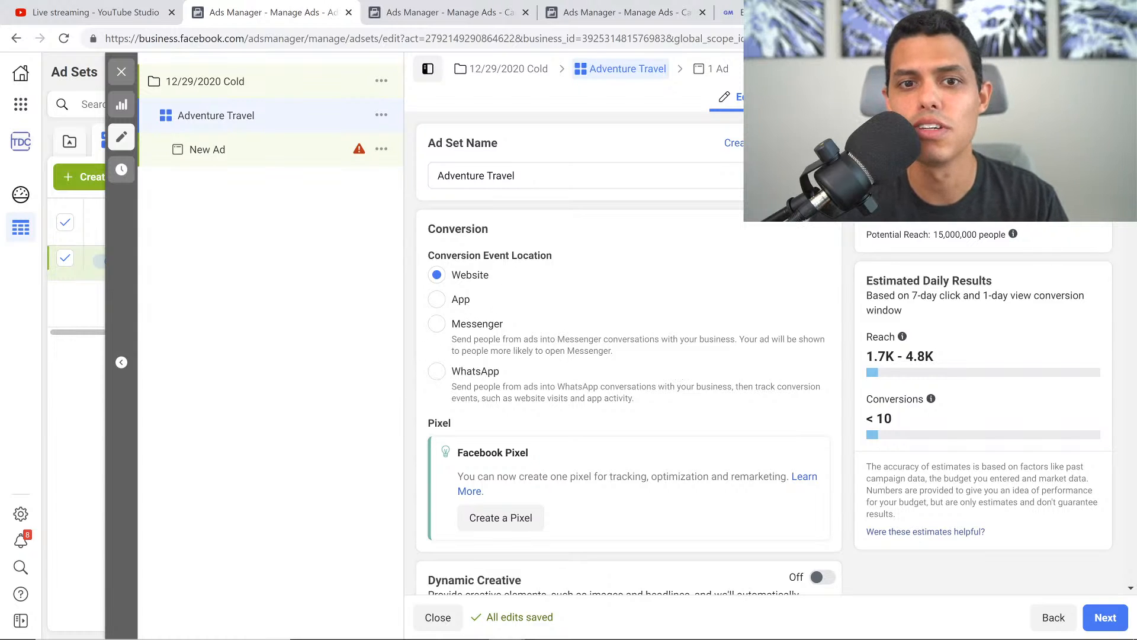
{"action": "left_click_drag", "start_coordinate": [437, 176], "coordinate": [593, 196]}
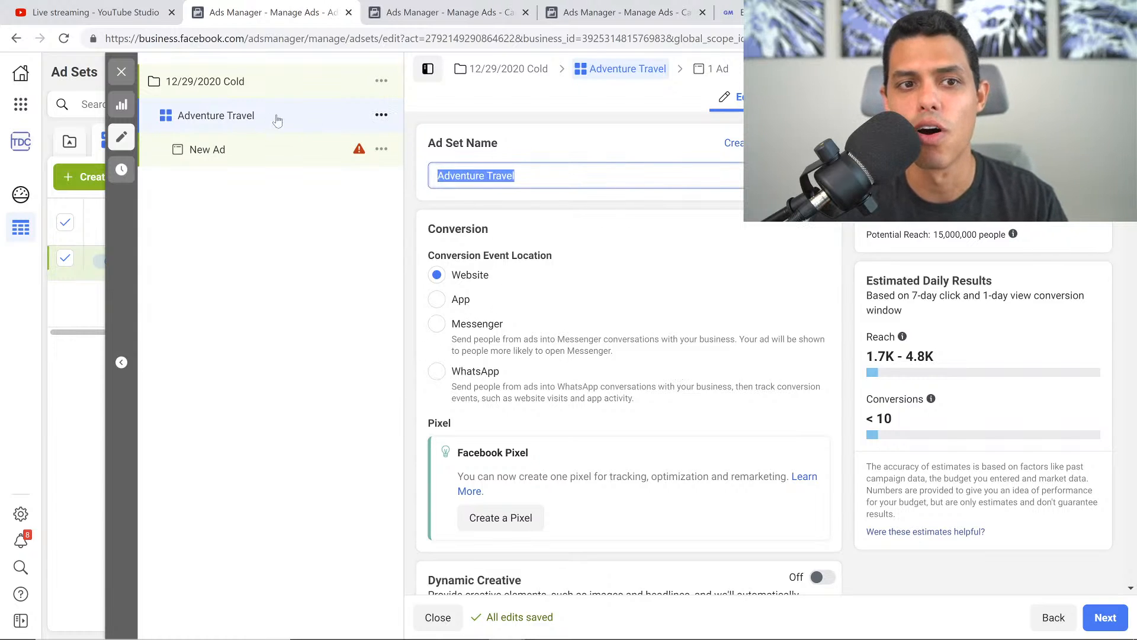
{"action": "left_click_drag", "start_coordinate": [521, 176], "coordinate": [436, 176]}
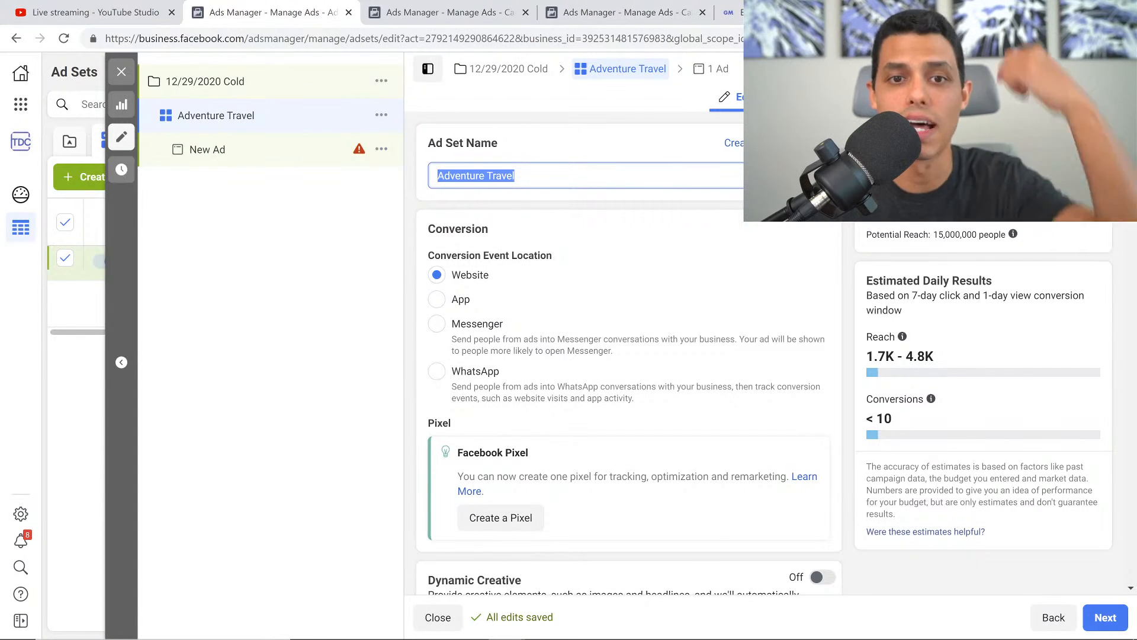
Search the ad set's detailed targeting for hiking and clear the search
{"action": "scroll", "coordinate": [586, 212], "scroll_direction": "down", "scroll_amount": 4}
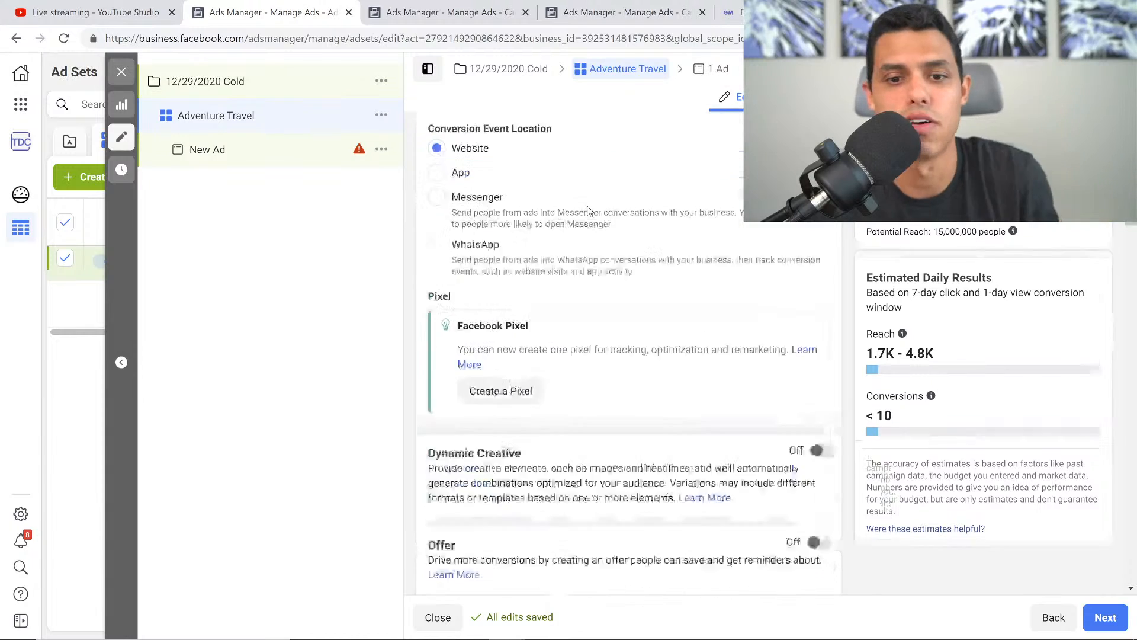
{"action": "scroll", "coordinate": [593, 207], "scroll_direction": "up", "scroll_amount": 4}
{"action": "scroll", "coordinate": [557, 255], "scroll_direction": "down", "scroll_amount": 7}
{"action": "scroll", "coordinate": [563, 267], "scroll_direction": "down", "scroll_amount": 8}
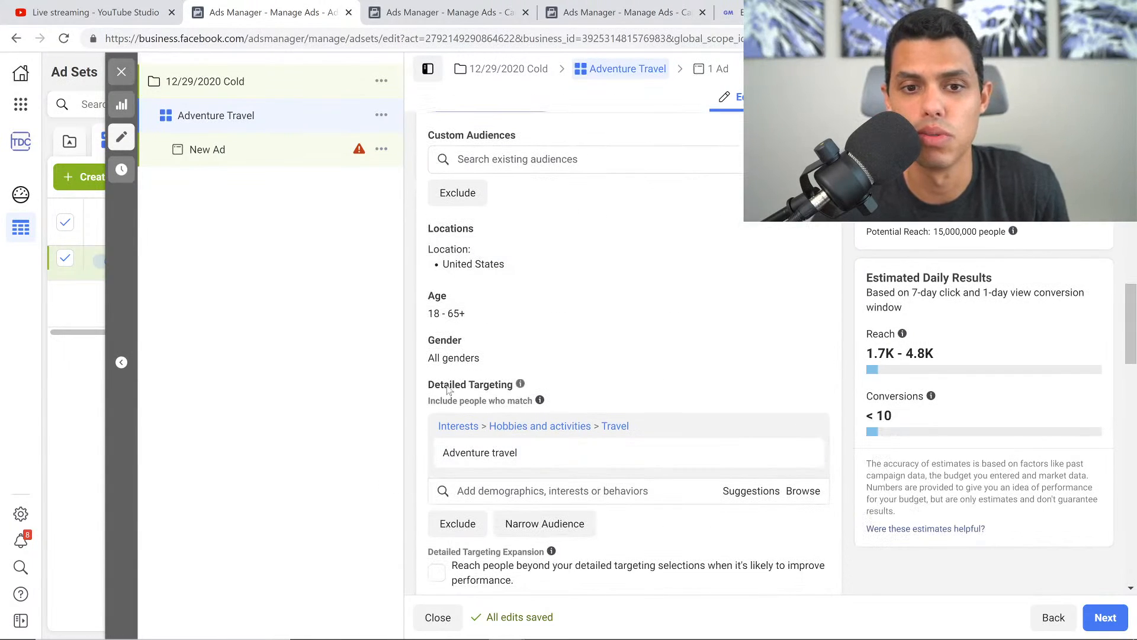
{"action": "scroll", "coordinate": [755, 504], "scroll_direction": "down", "scroll_amount": 1}
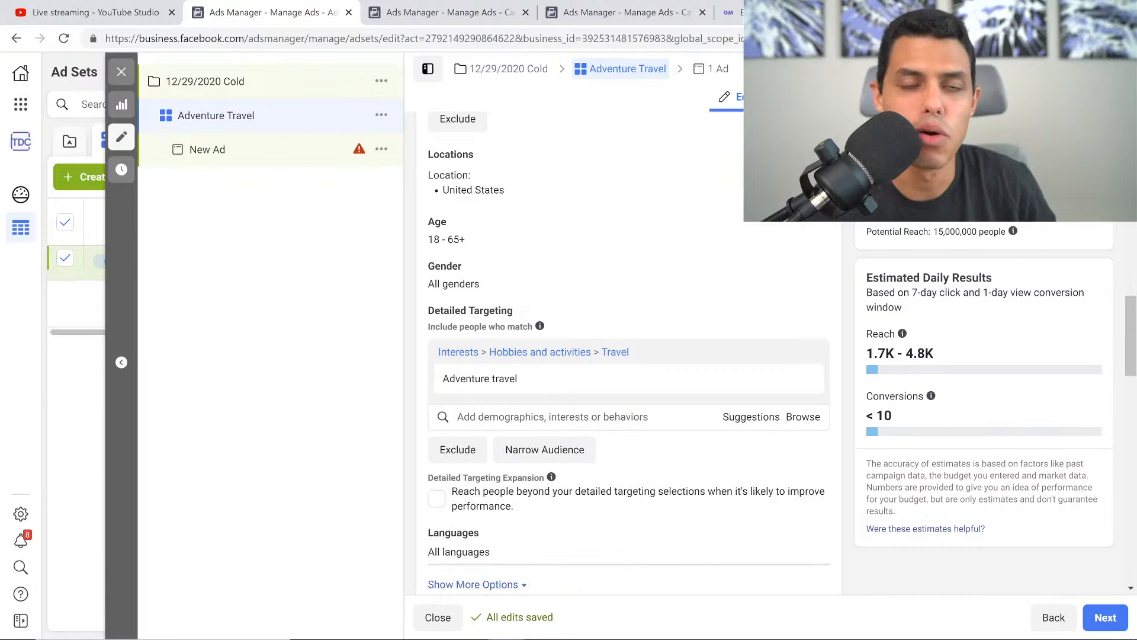
{"action": "left_click", "coordinate": [552, 417]}
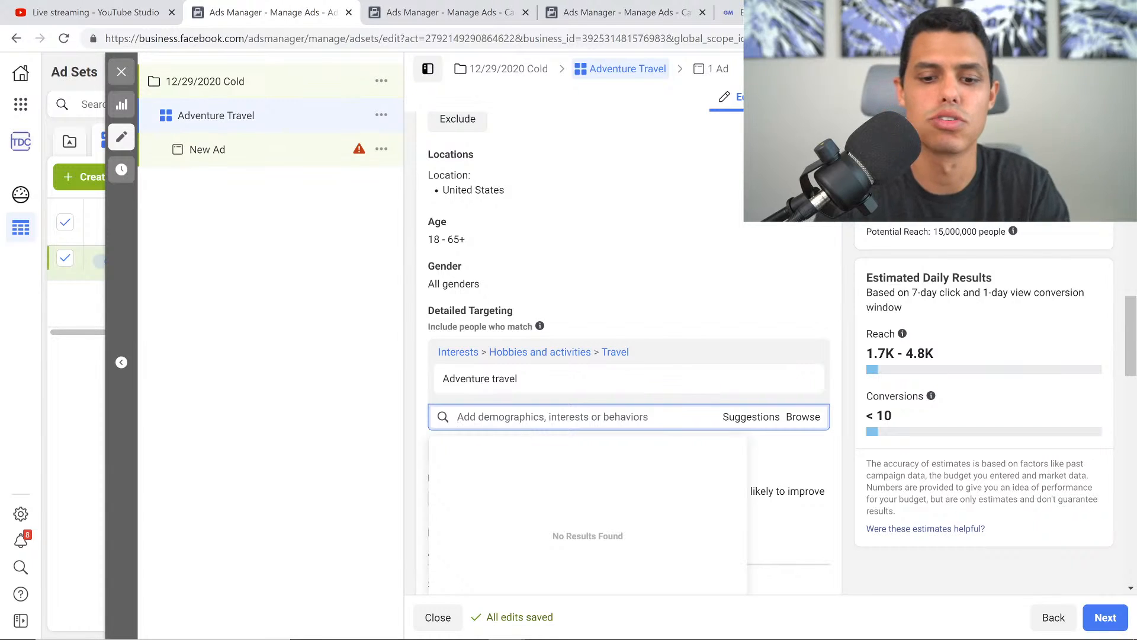
{"action": "type", "text": "hiking"}
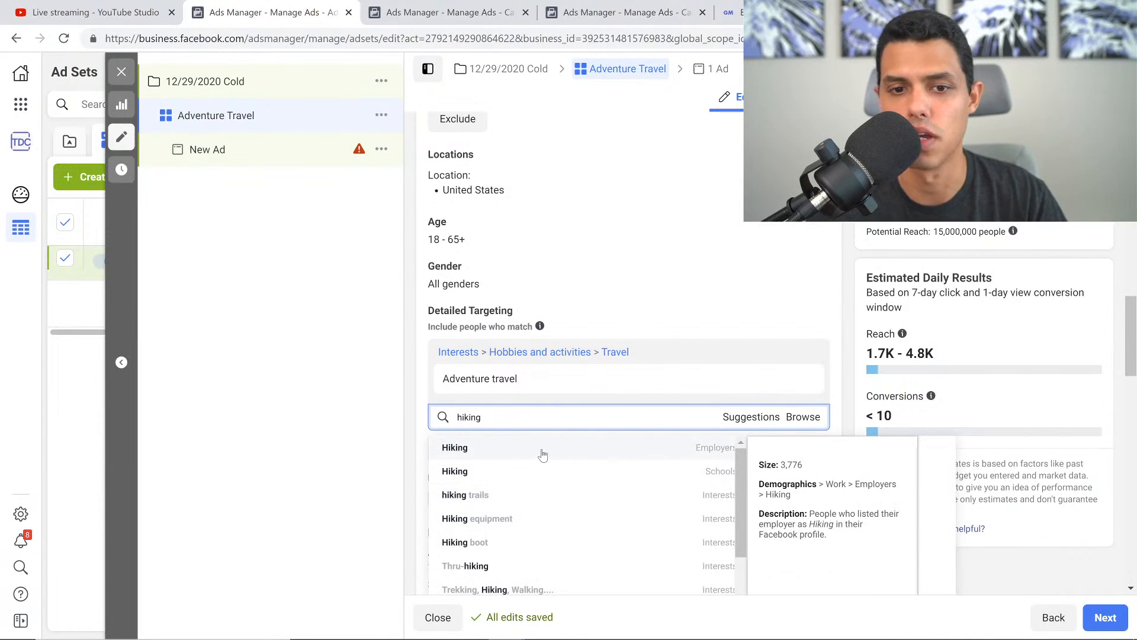
{"action": "key", "text": "ctrl+a"}
{"action": "key", "text": "BackSpace"}
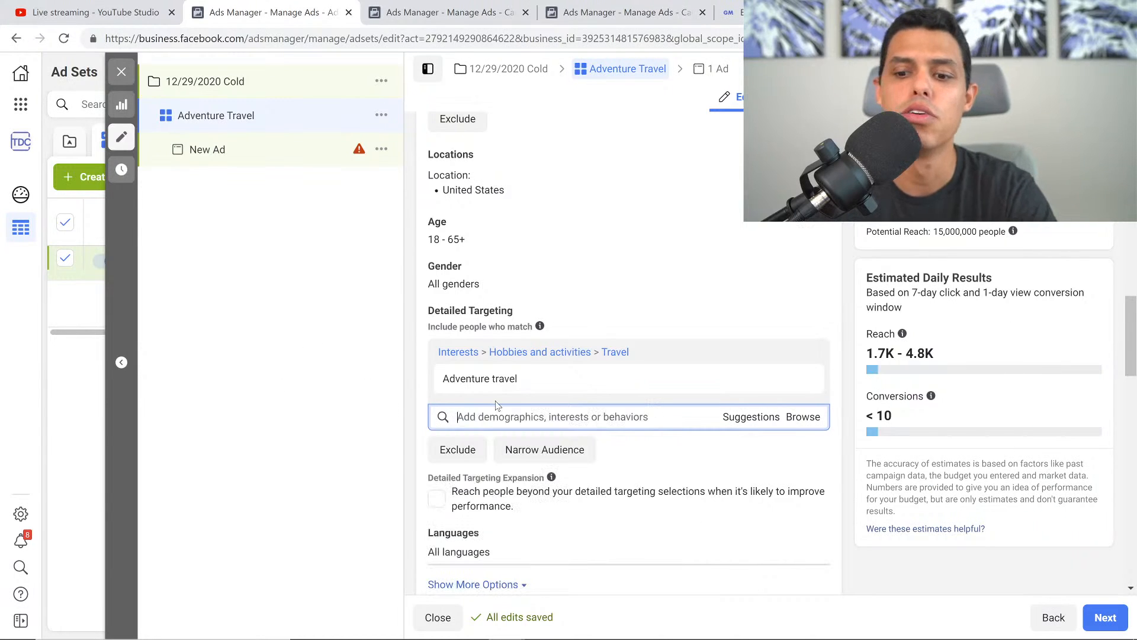
Browse the suggested interests related to Adventure travel in the ad set's detailed targeting
{"action": "left_click", "coordinate": [757, 418]}
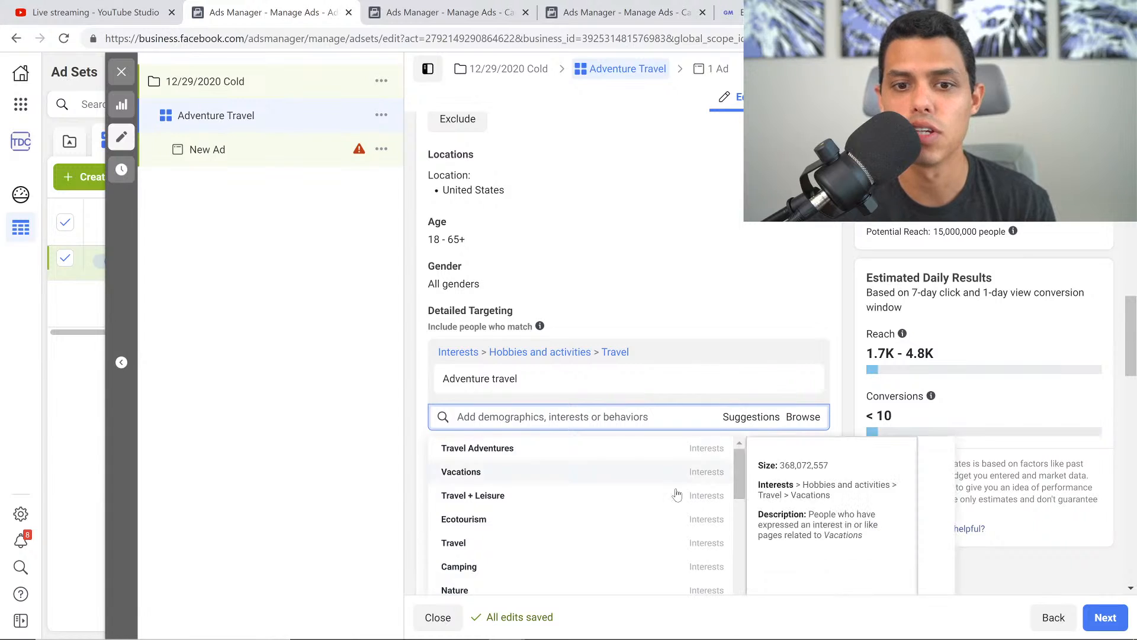
{"action": "scroll", "coordinate": [515, 479], "scroll_direction": "down", "scroll_amount": 1}
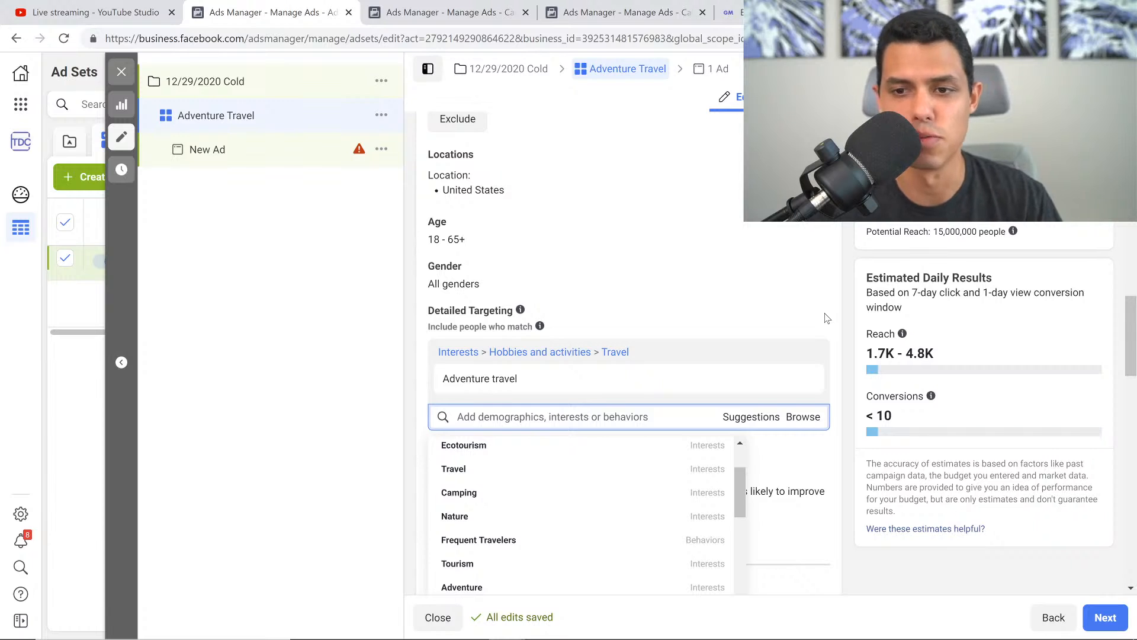
{"action": "left_click", "coordinate": [848, 354]}
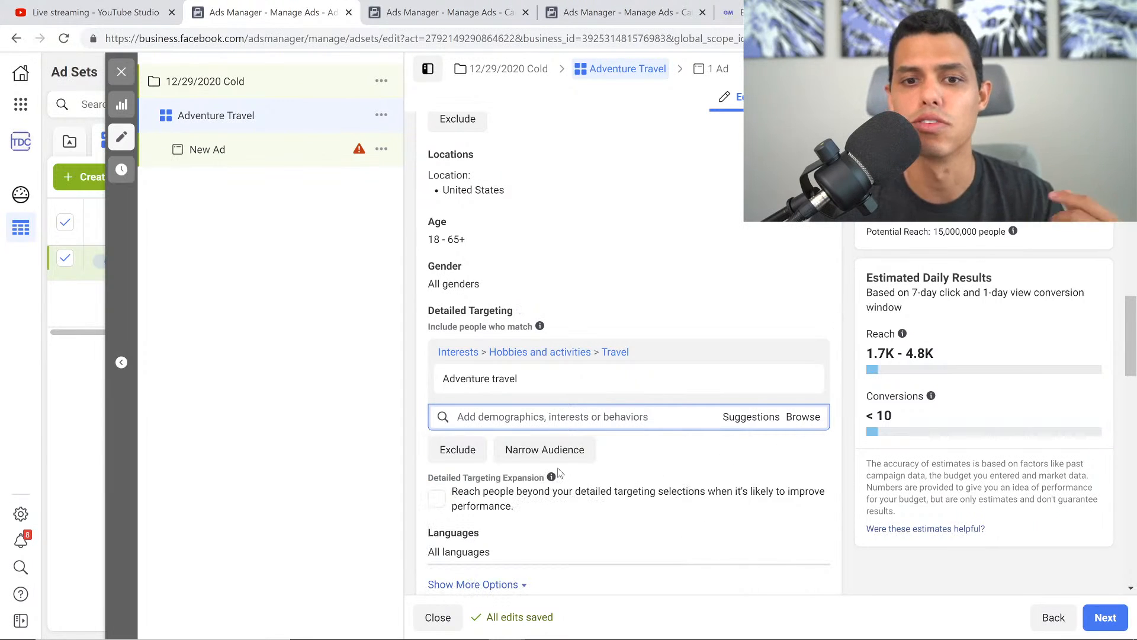
Add the suggested interests Vacations and Holiday to the Adventure Travel ad set's detailed targeting
{"action": "mouse_move", "coordinate": [530, 398]}
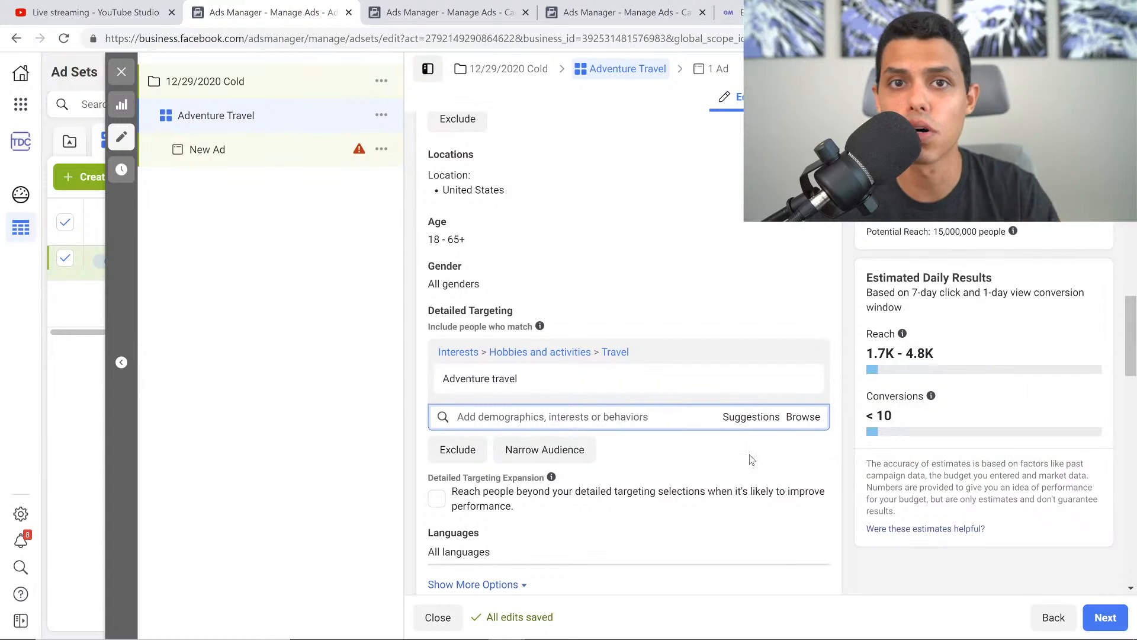
{"action": "left_click", "coordinate": [757, 421]}
{"action": "mouse_move", "coordinate": [557, 449]}
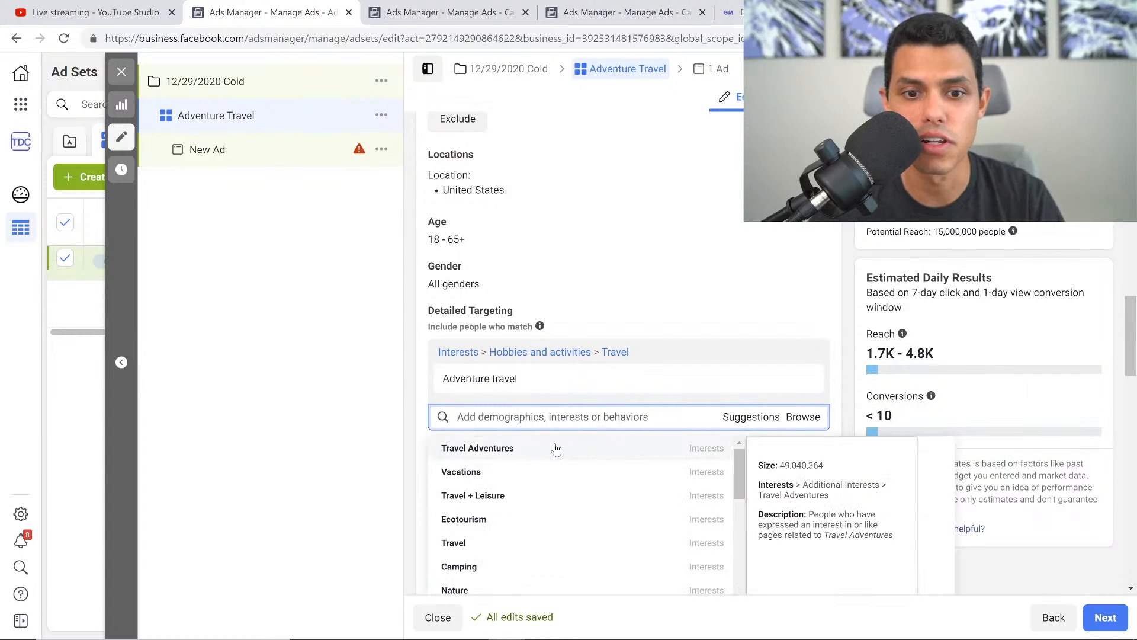
{"action": "left_click", "coordinate": [548, 472]}
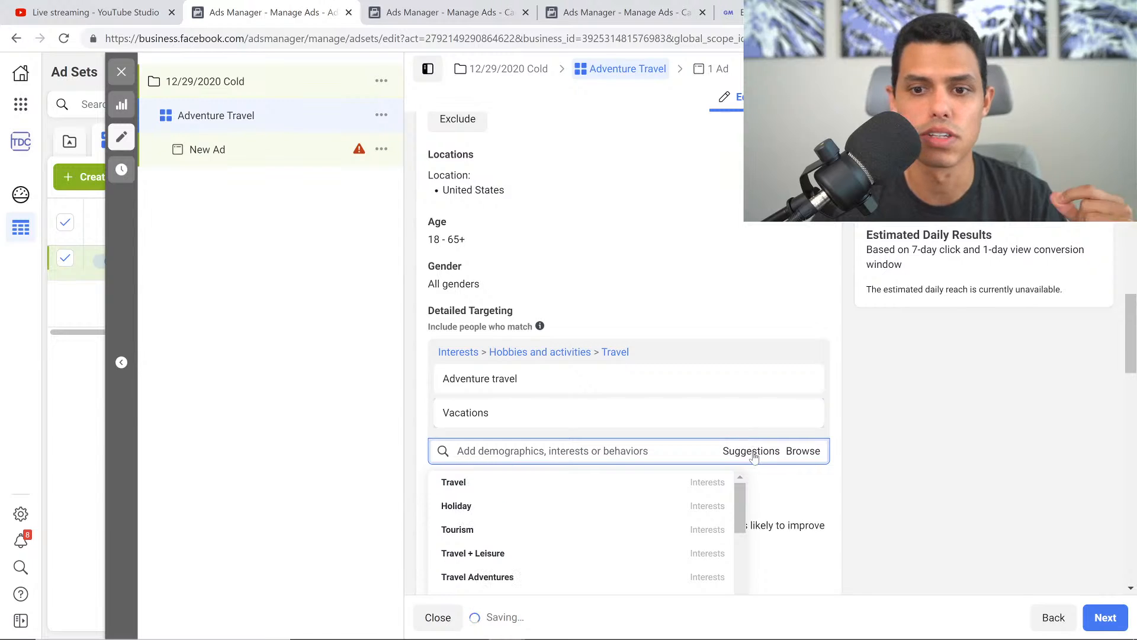
{"action": "left_click", "coordinate": [750, 452]}
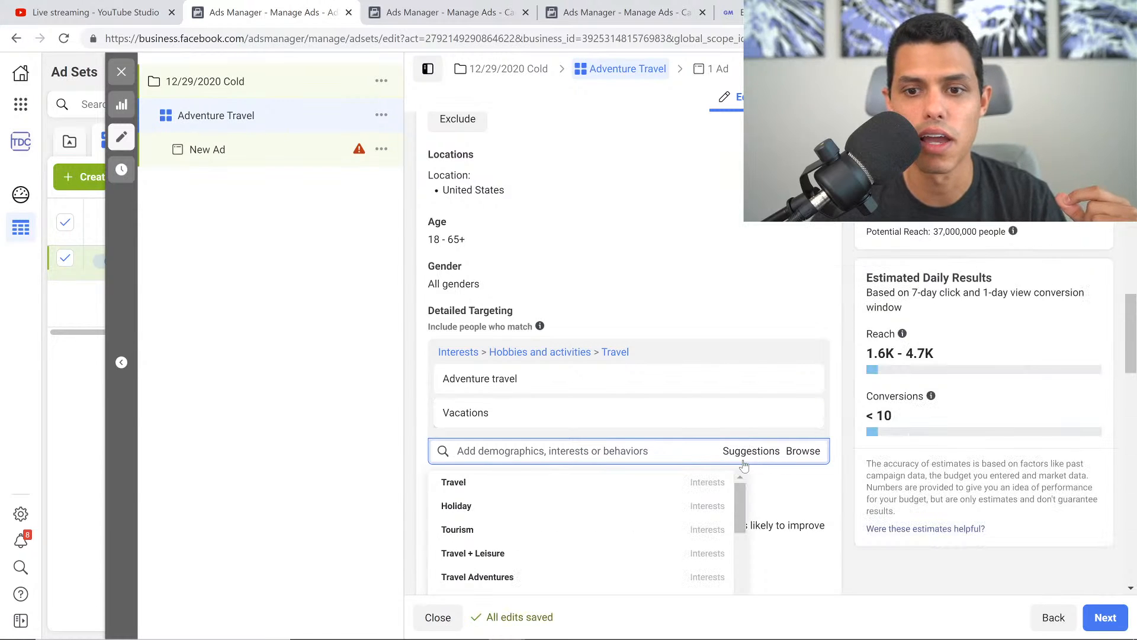
{"action": "left_click", "coordinate": [513, 506]}
Remove the Vacations and Holiday interests from detailed targeting, keeping only Adventure travel
{"action": "mouse_move", "coordinate": [783, 438]}
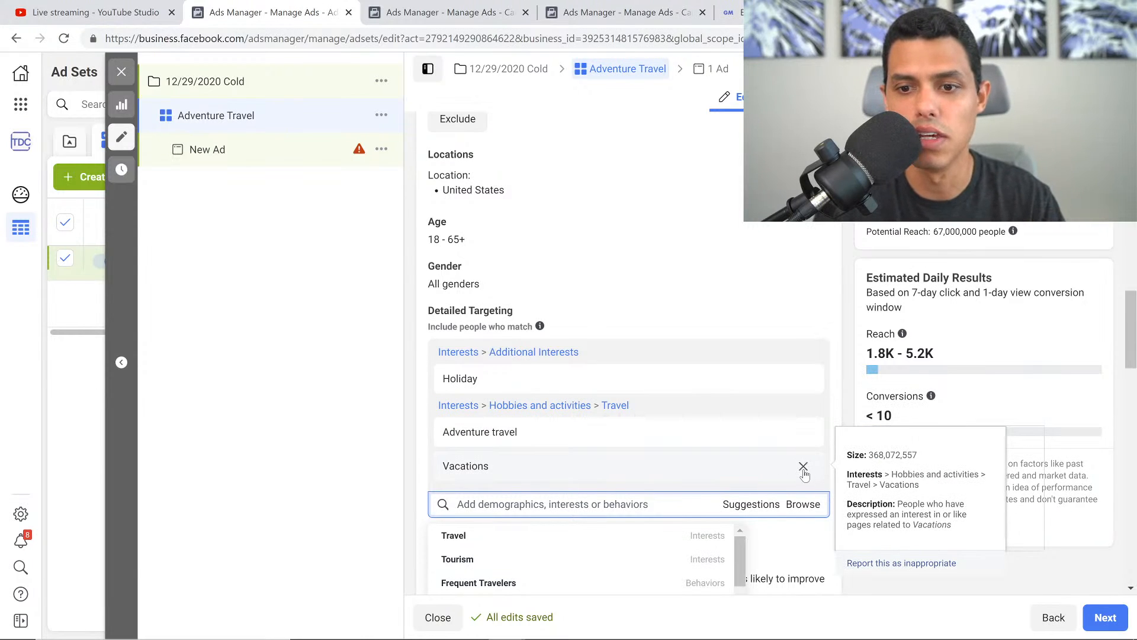
{"action": "left_click", "coordinate": [803, 467]}
{"action": "left_click", "coordinate": [803, 380]}
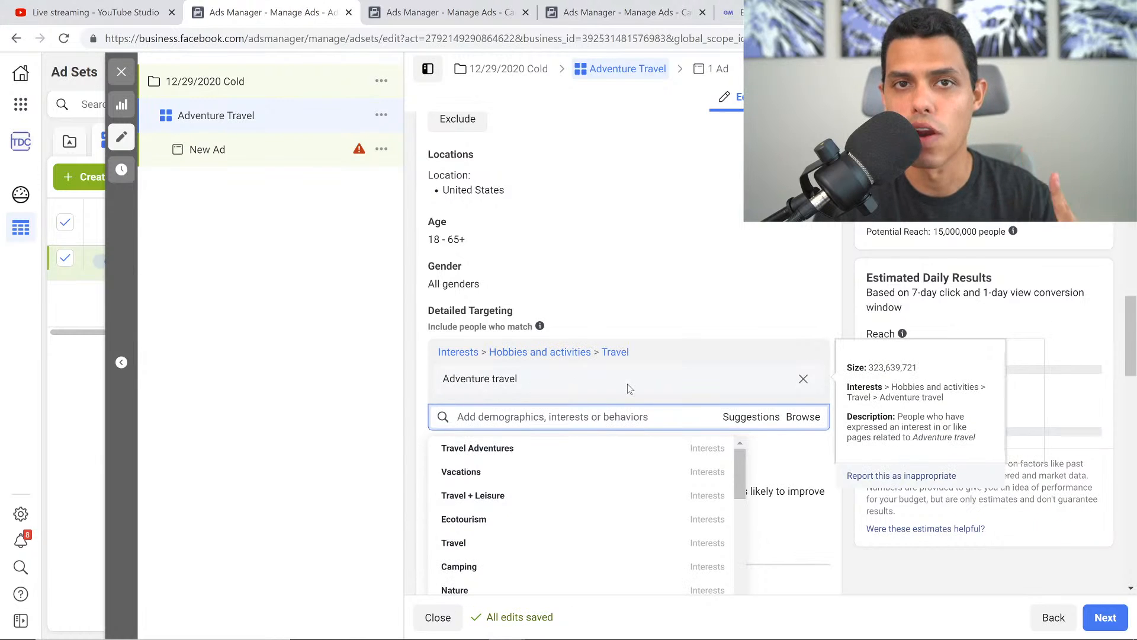
{"action": "left_click", "coordinate": [833, 328]}
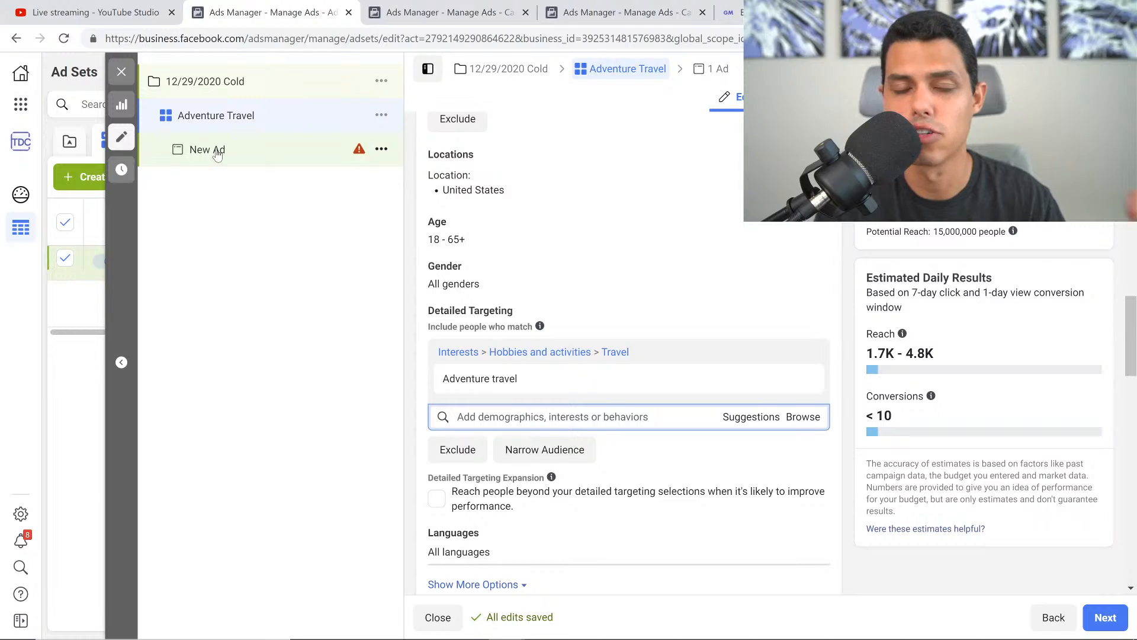
{"action": "left_click", "coordinate": [381, 115]}
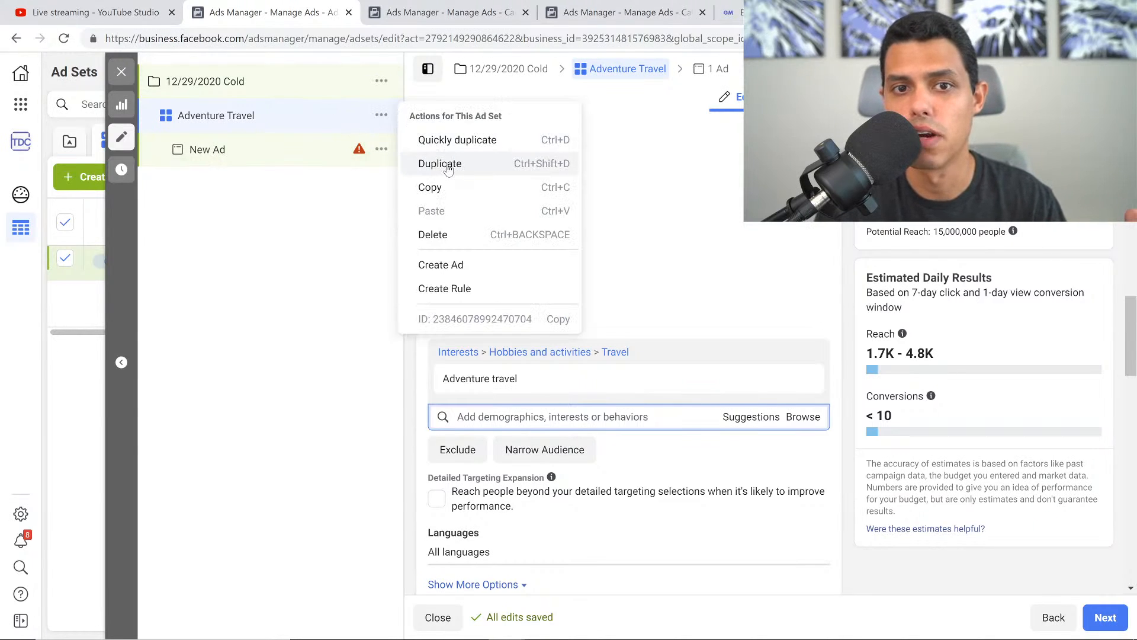
{"action": "left_click", "coordinate": [312, 278]}
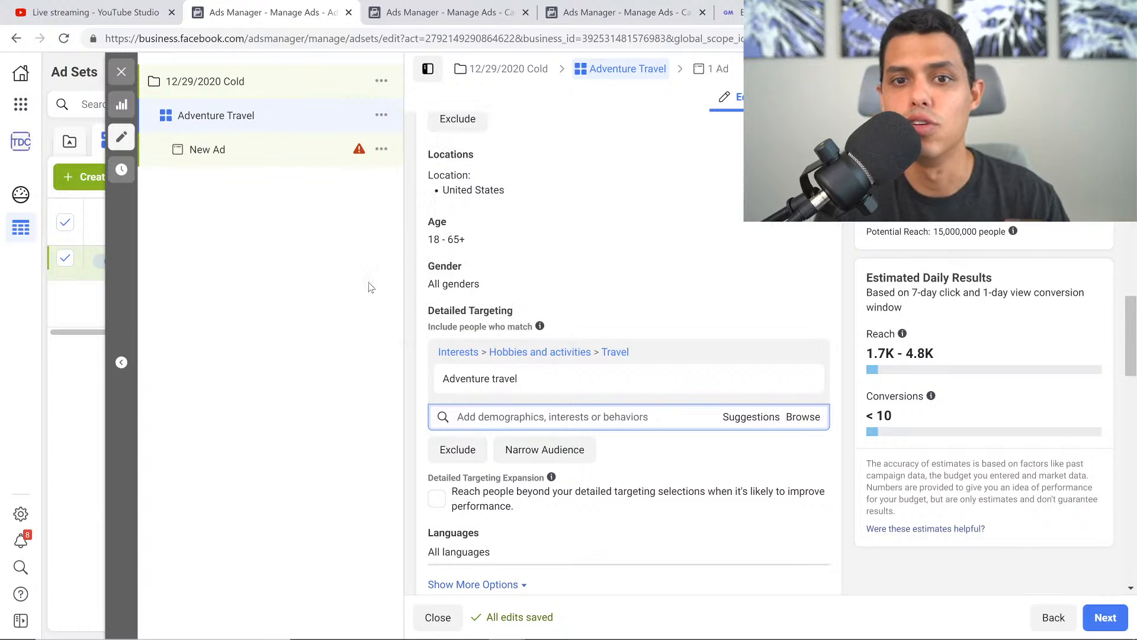
View the suggested interests for the Adventure Travel ad set's detailed targeting and close the list without adding any
{"action": "mouse_move", "coordinate": [462, 392]}
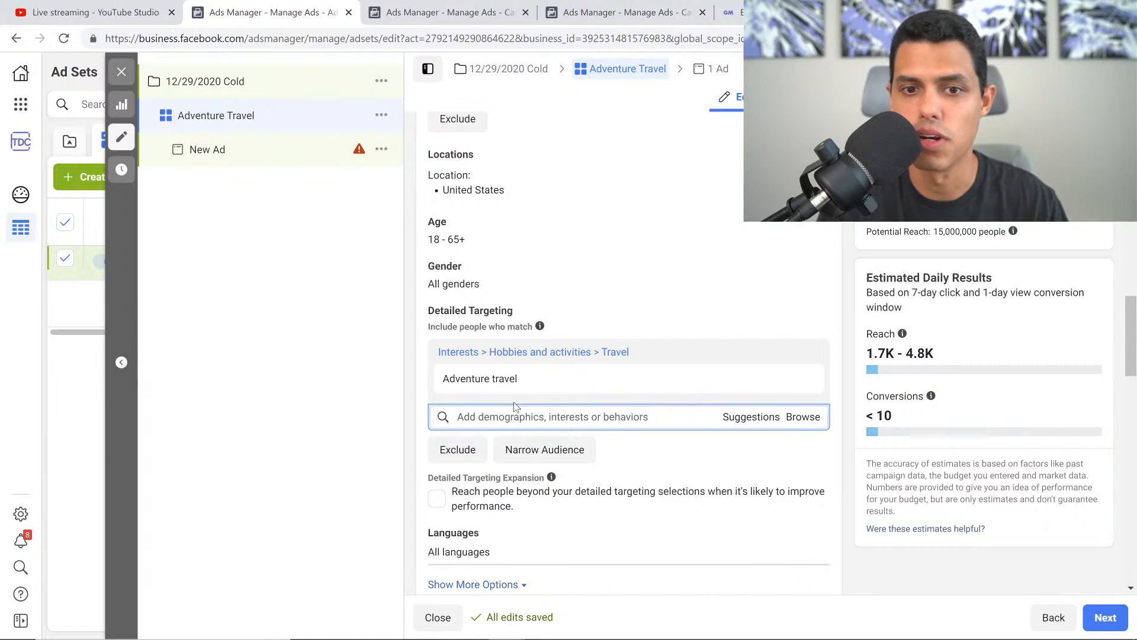
{"action": "left_click", "coordinate": [749, 418]}
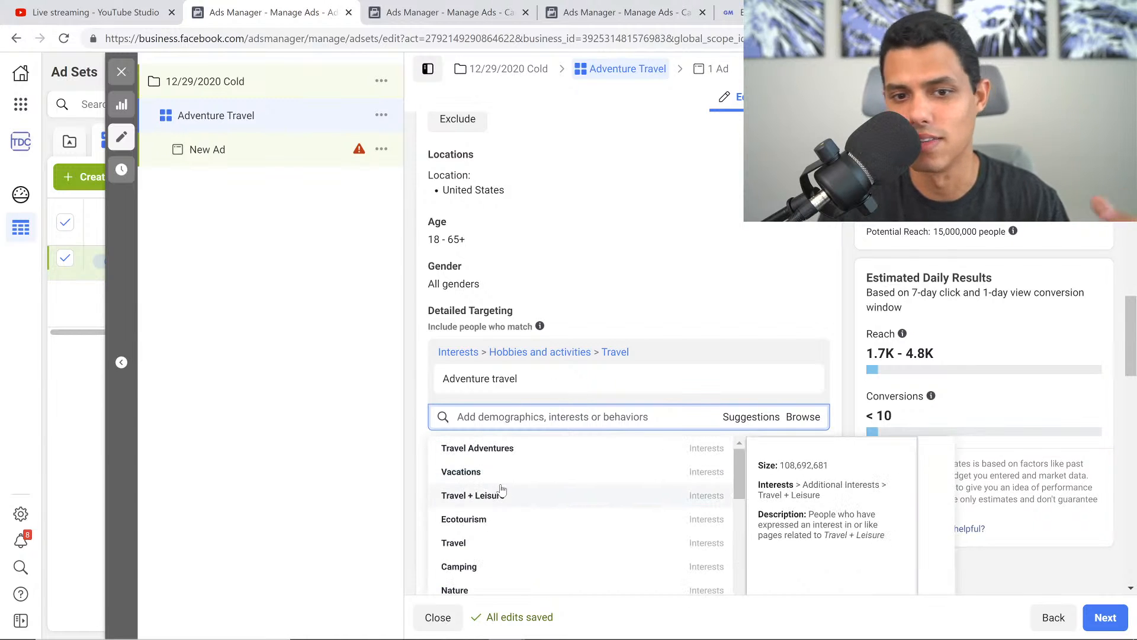
{"action": "left_click", "coordinate": [821, 324]}
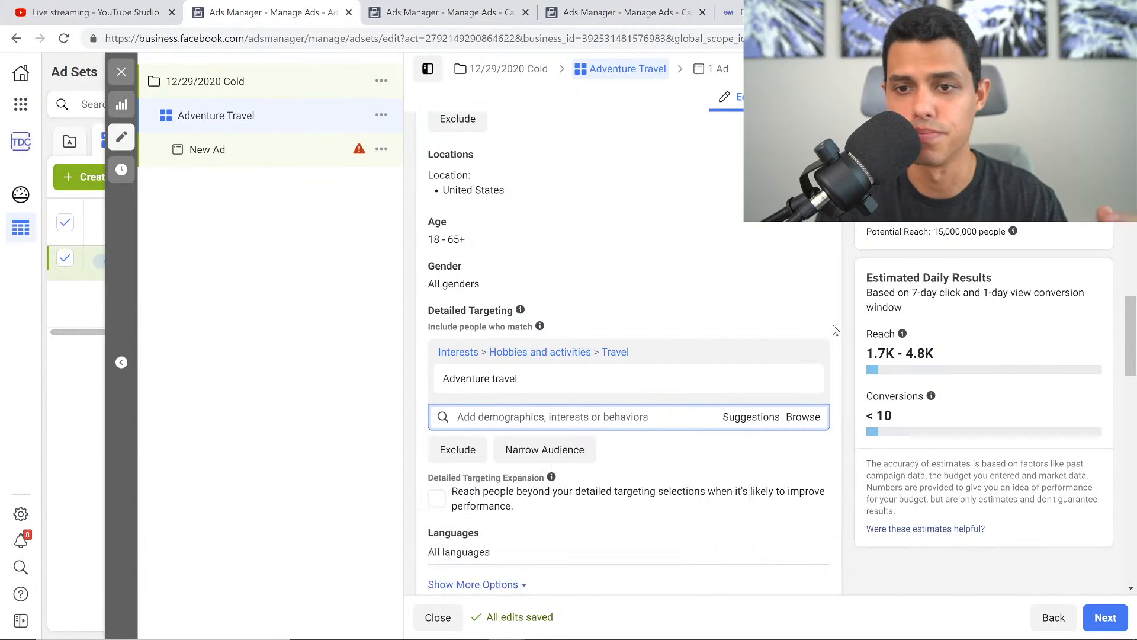
Review the Adventure Travel ad set's conversion, audience, placement, optimization and budget settings
{"action": "scroll", "coordinate": [841, 350], "scroll_direction": "down", "scroll_amount": 10}
{"action": "scroll", "coordinate": [699, 359], "scroll_direction": "up", "scroll_amount": 3}
{"action": "scroll", "coordinate": [698, 363], "scroll_direction": "up", "scroll_amount": 5}
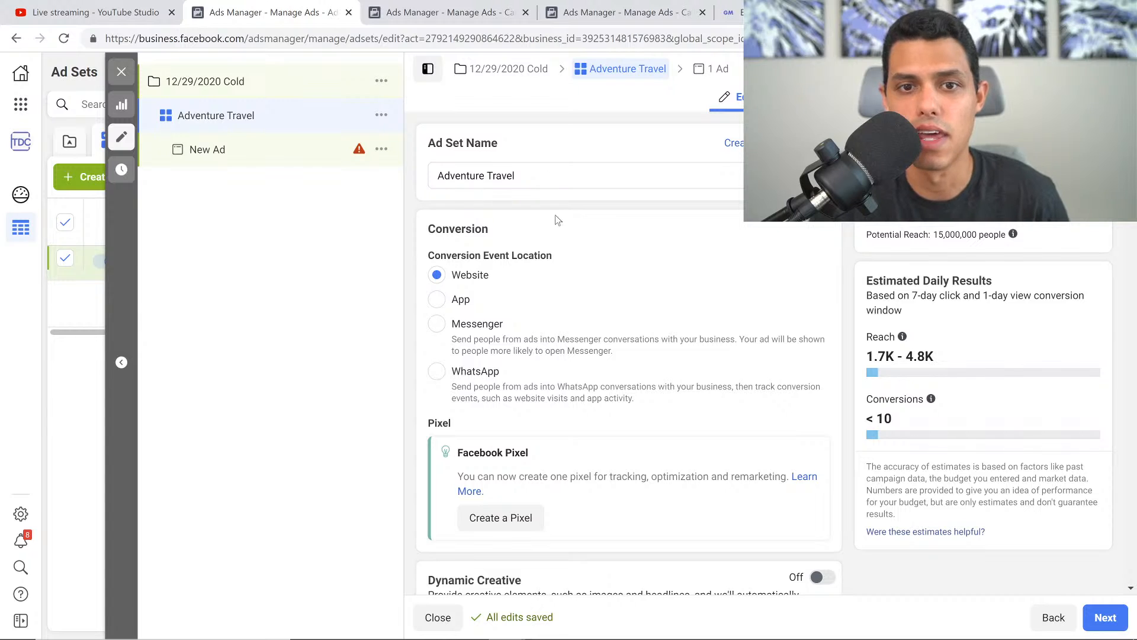
{"action": "scroll", "coordinate": [612, 300], "scroll_direction": "down", "scroll_amount": 1}
{"action": "scroll", "coordinate": [612, 299], "scroll_direction": "down", "scroll_amount": 15}
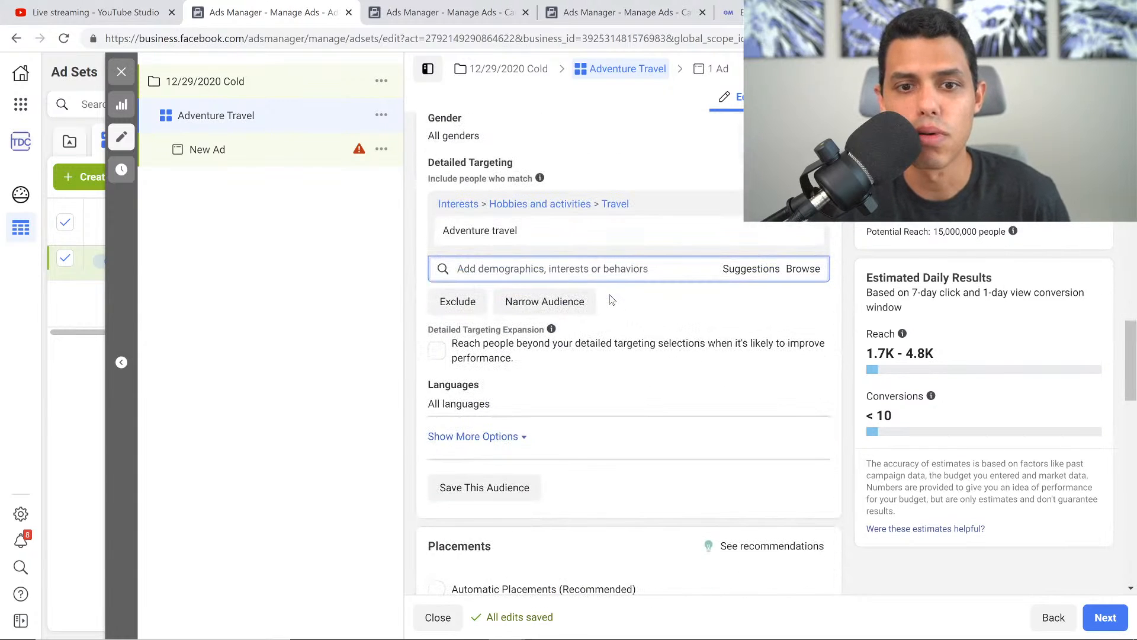
{"action": "mouse_move", "coordinate": [557, 241]}
{"action": "scroll", "coordinate": [557, 240], "scroll_direction": "down", "scroll_amount": 5}
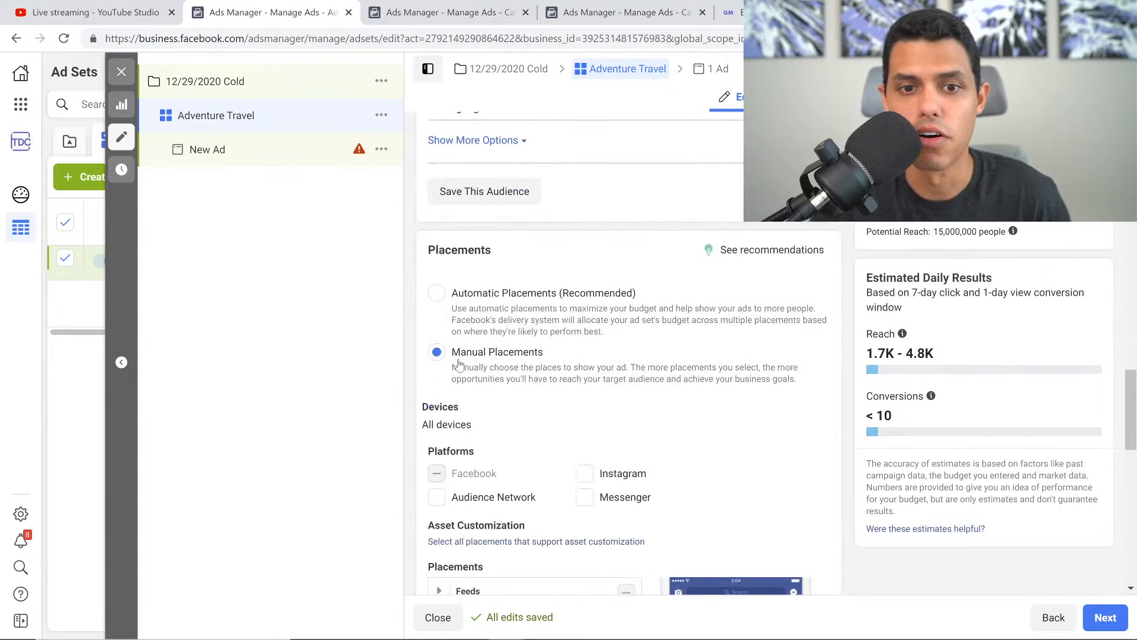
{"action": "scroll", "coordinate": [559, 361], "scroll_direction": "down", "scroll_amount": 4}
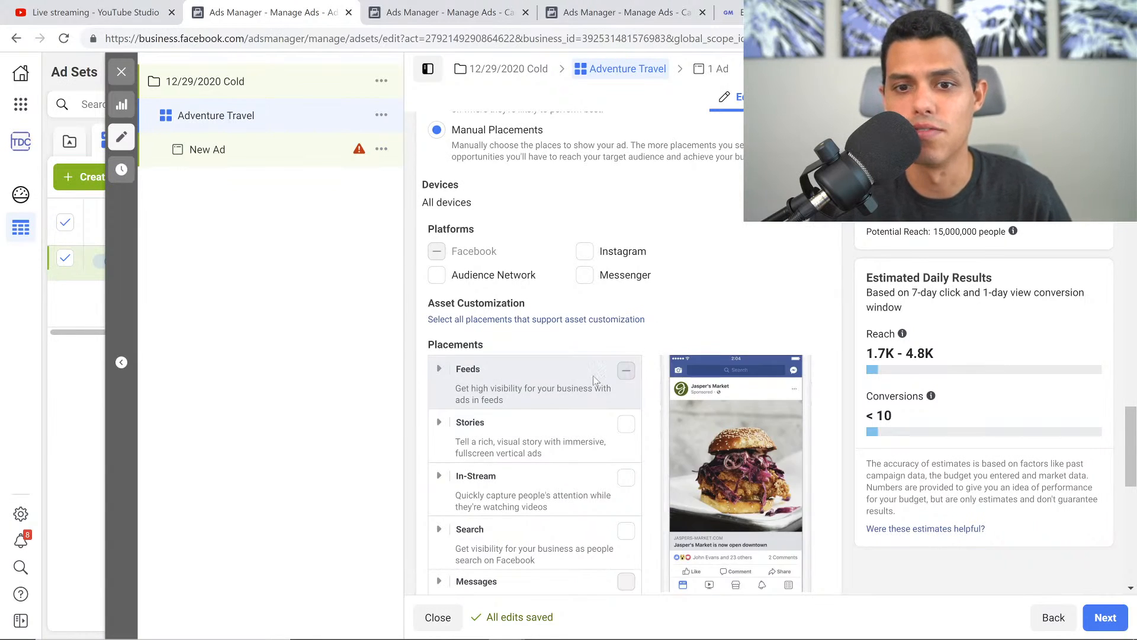
{"action": "scroll", "coordinate": [617, 380], "scroll_direction": "down", "scroll_amount": 7}
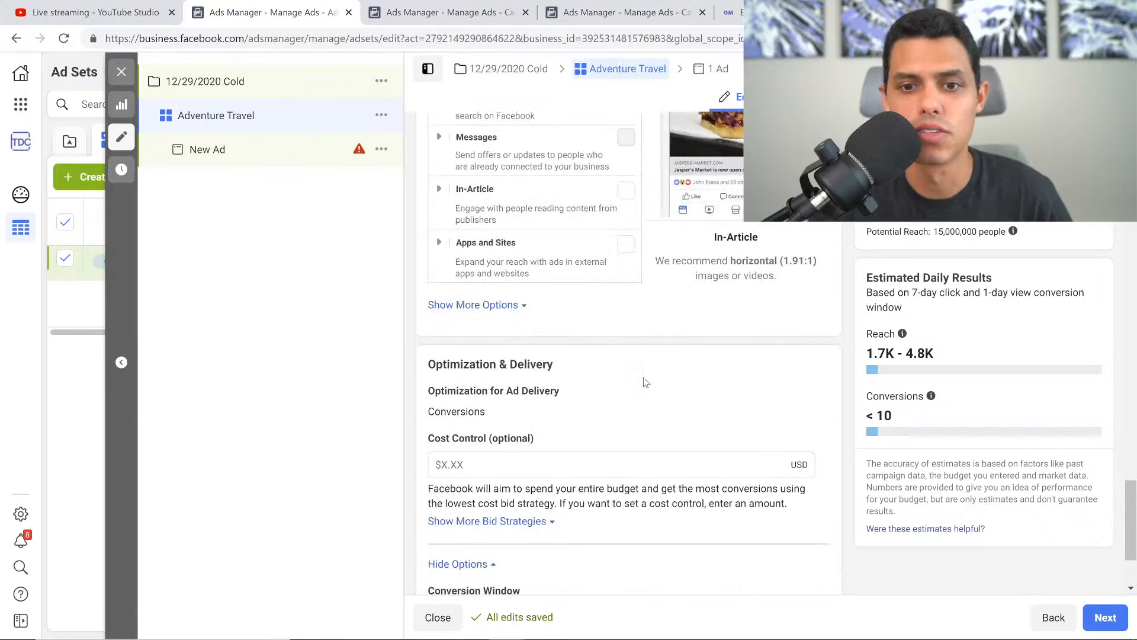
{"action": "scroll", "coordinate": [646, 382], "scroll_direction": "down", "scroll_amount": 2}
{"action": "scroll", "coordinate": [584, 435], "scroll_direction": "up", "scroll_amount": 6}
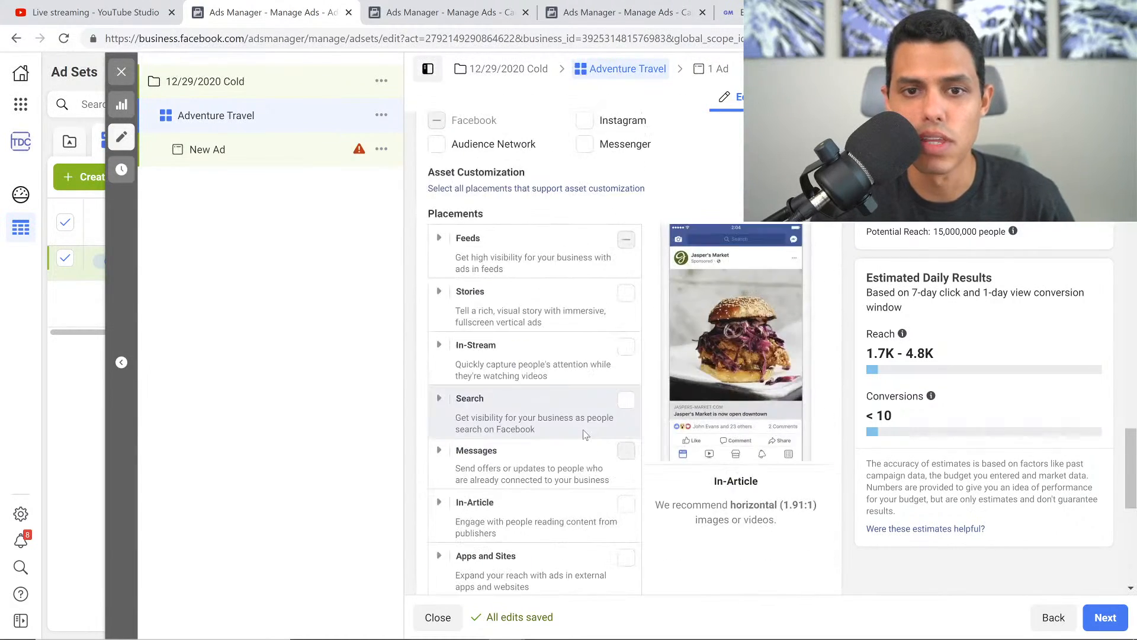
{"action": "scroll", "coordinate": [584, 435], "scroll_direction": "up", "scroll_amount": 11}
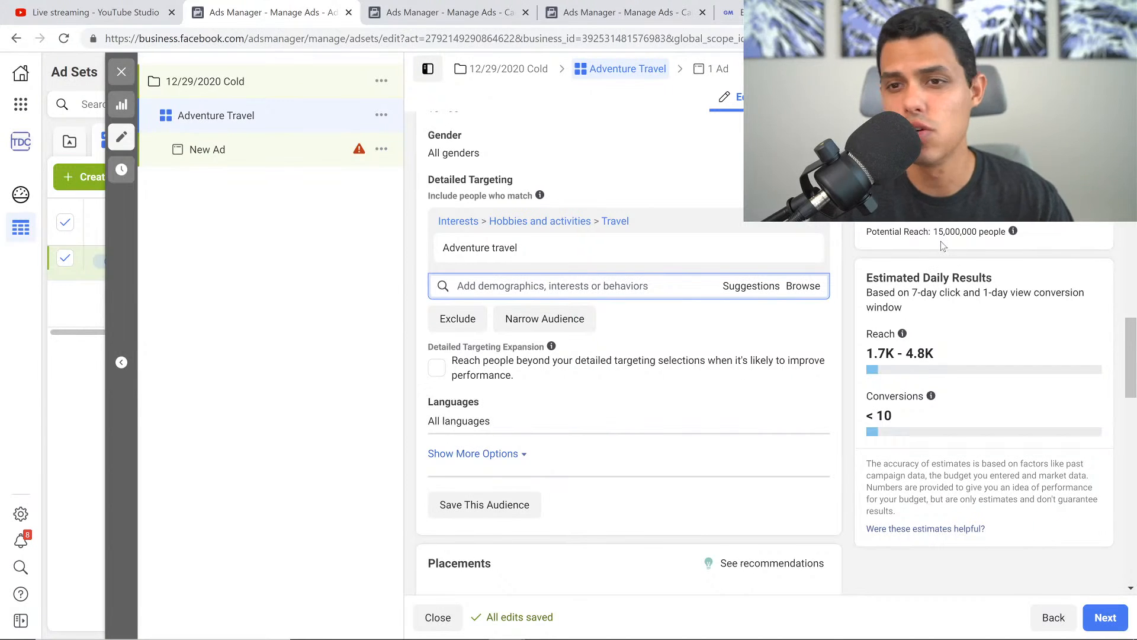
{"action": "scroll", "coordinate": [516, 379], "scroll_direction": "up", "scroll_amount": 4}
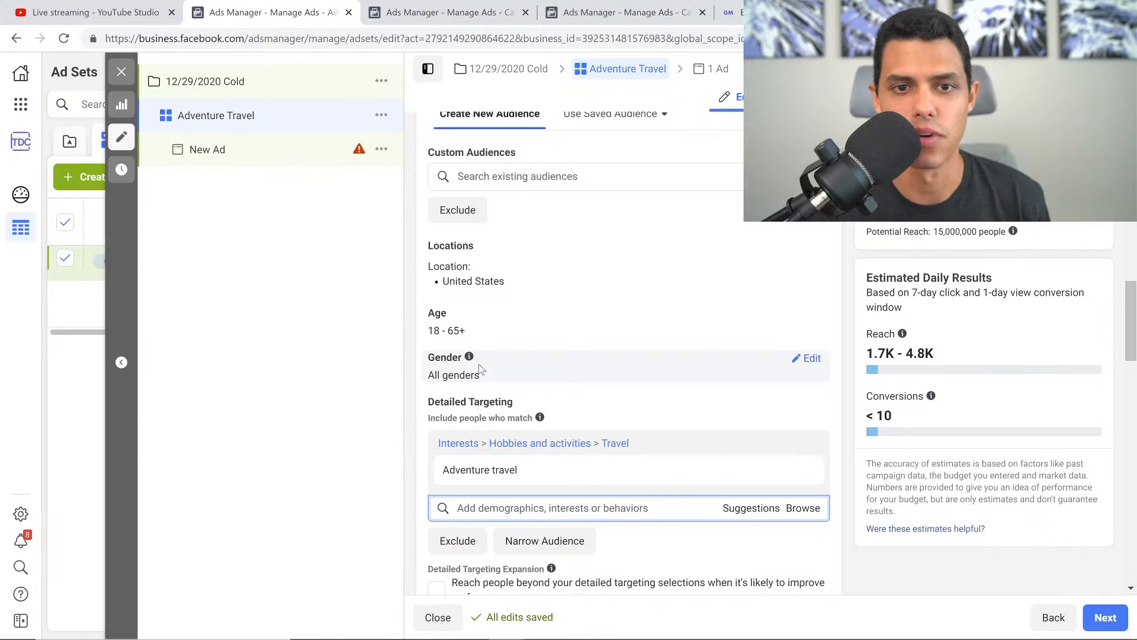
{"action": "scroll", "coordinate": [479, 368], "scroll_direction": "up", "scroll_amount": 10}
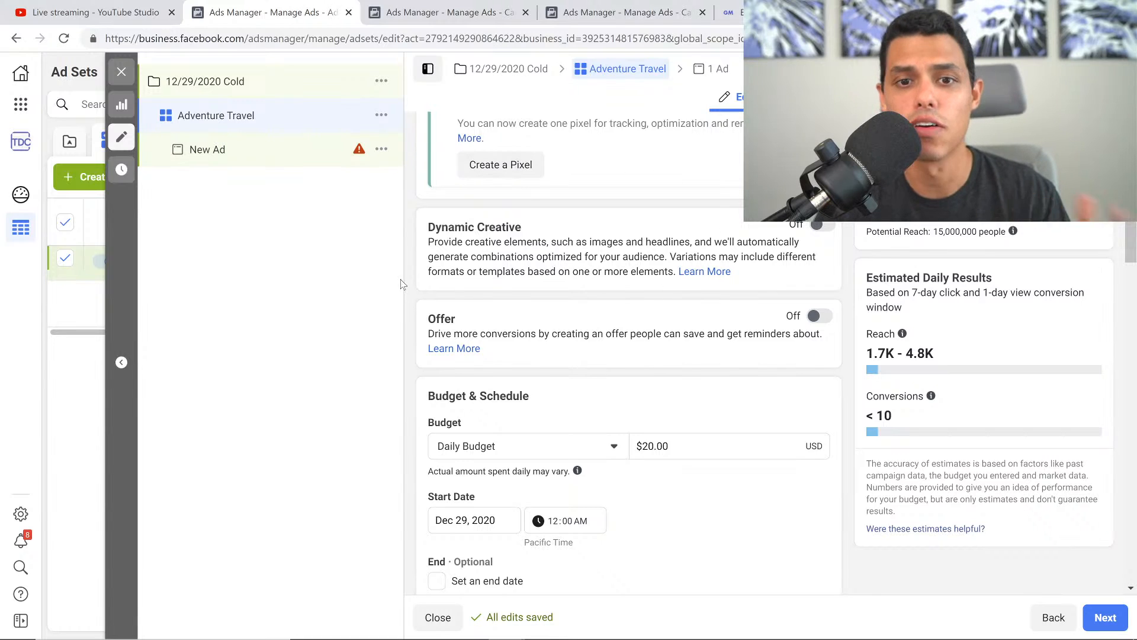
Open the new ad under the Adventure Travel ad set and set its ad setup to Use Existing Post
{"action": "left_click", "coordinate": [205, 159]}
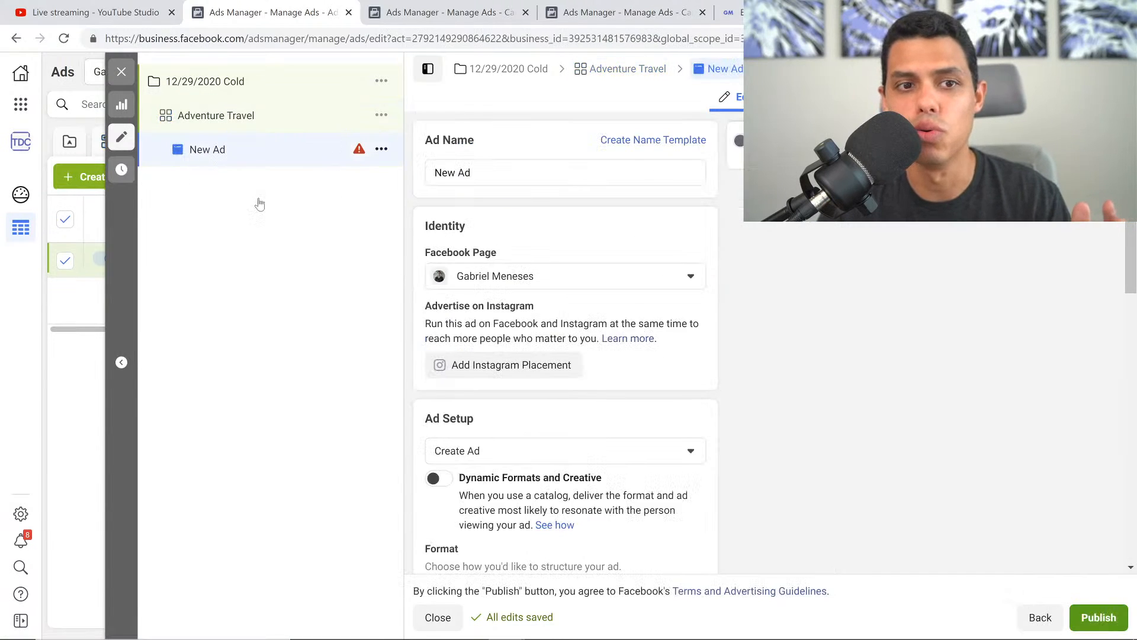
{"action": "scroll", "coordinate": [660, 266], "scroll_direction": "down", "scroll_amount": 3}
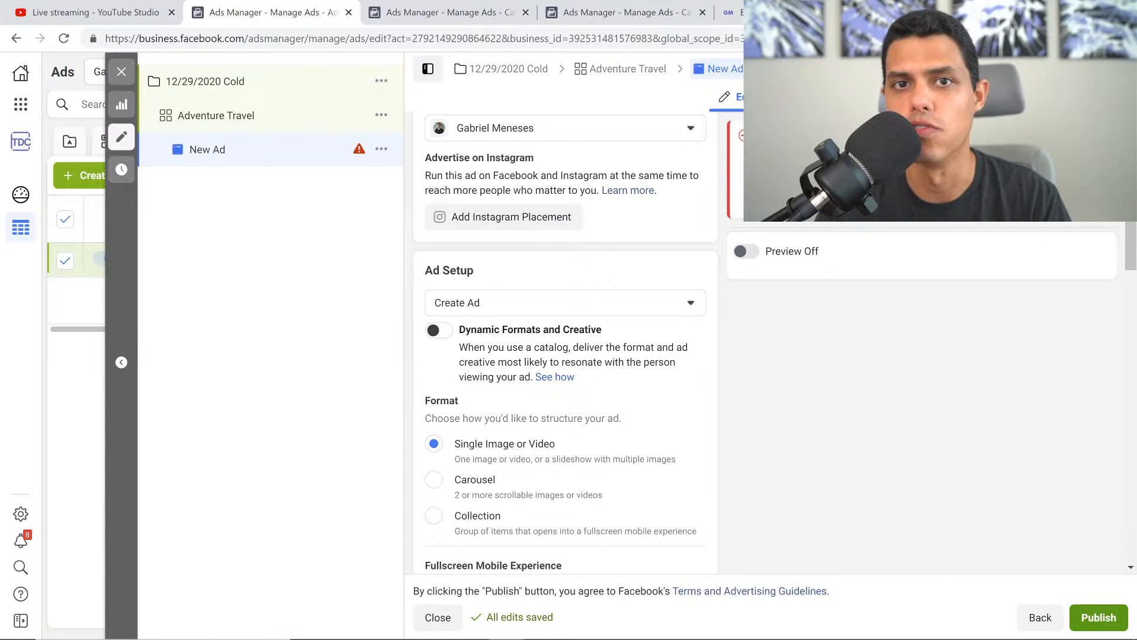
{"action": "left_click", "coordinate": [499, 307]}
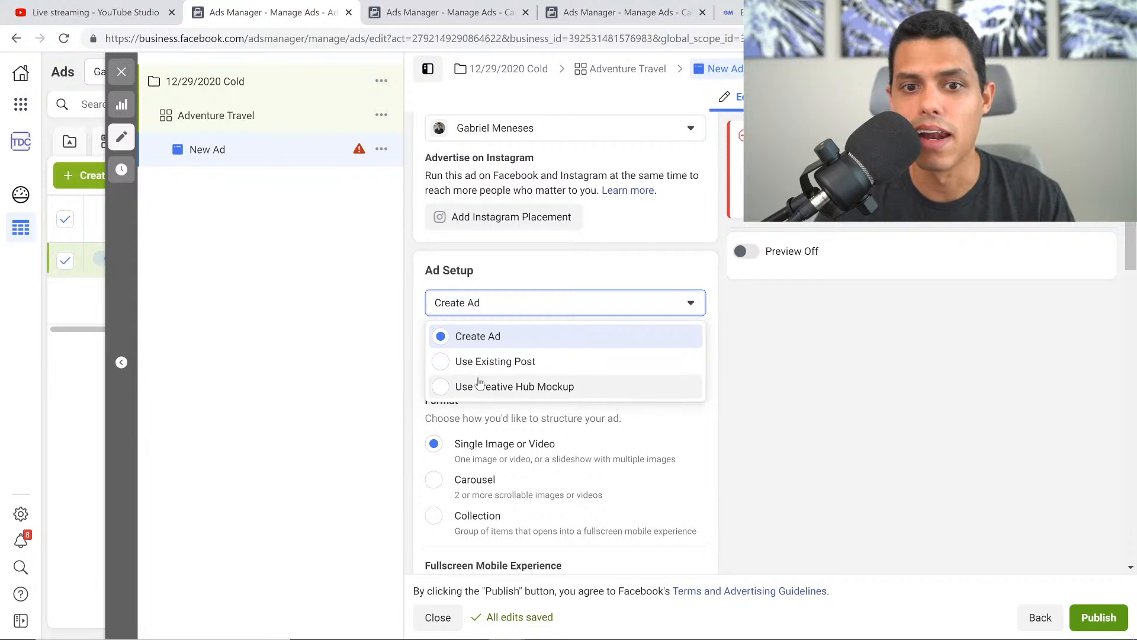
{"action": "left_click", "coordinate": [484, 369]}
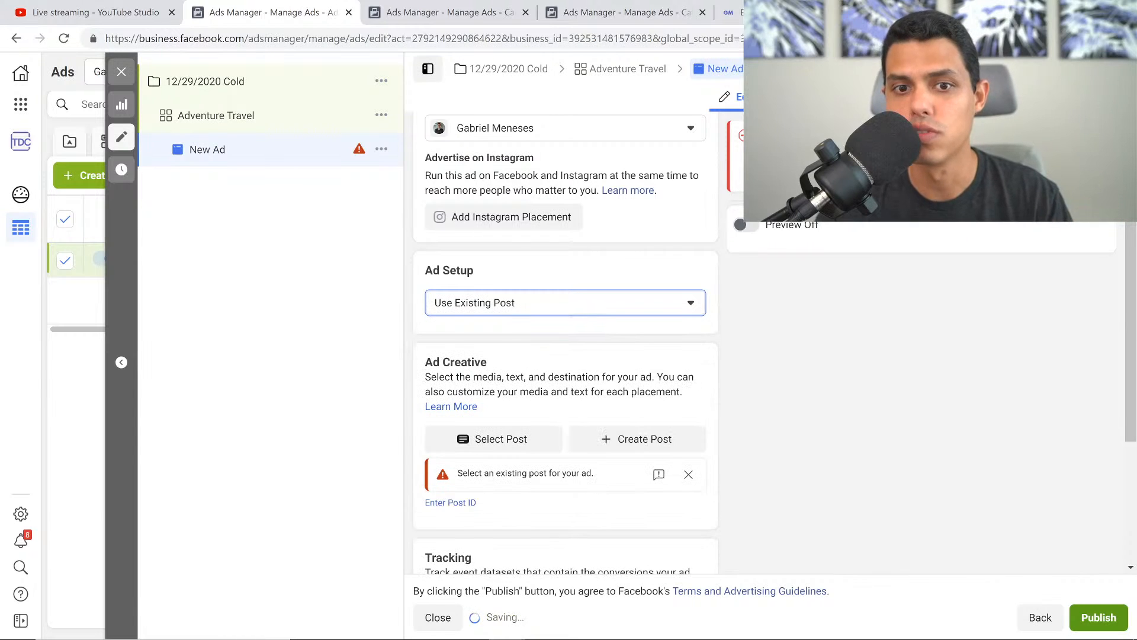
Review the new ad's identity, ad setup and ad creative sections
{"action": "scroll", "coordinate": [541, 214], "scroll_direction": "up", "scroll_amount": 1}
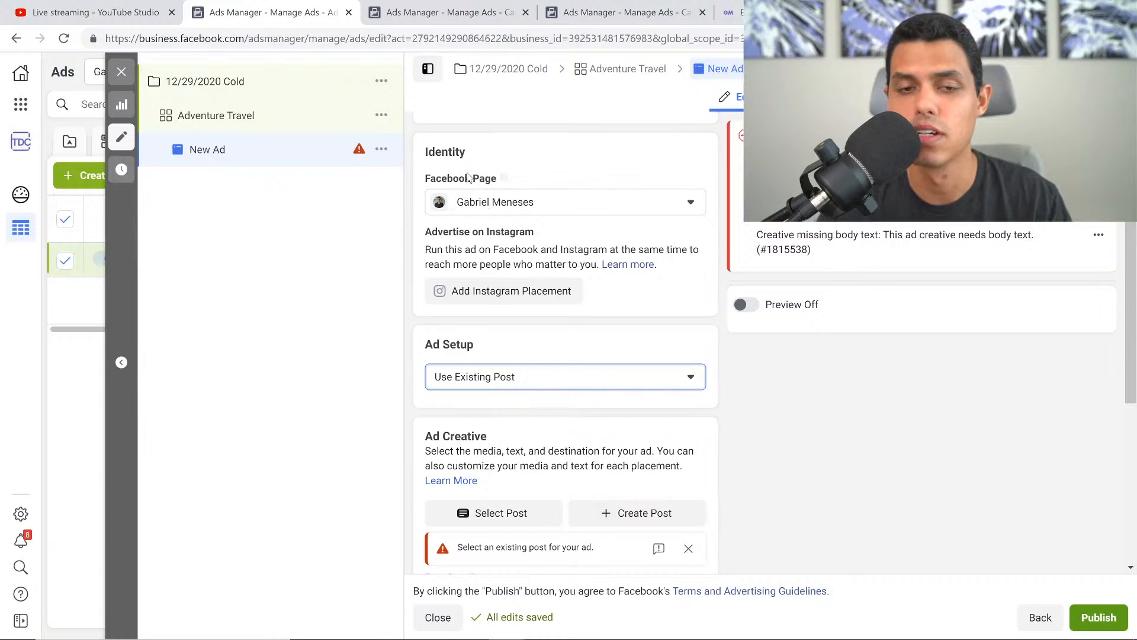
{"action": "scroll", "coordinate": [499, 468], "scroll_direction": "down", "scroll_amount": 1}
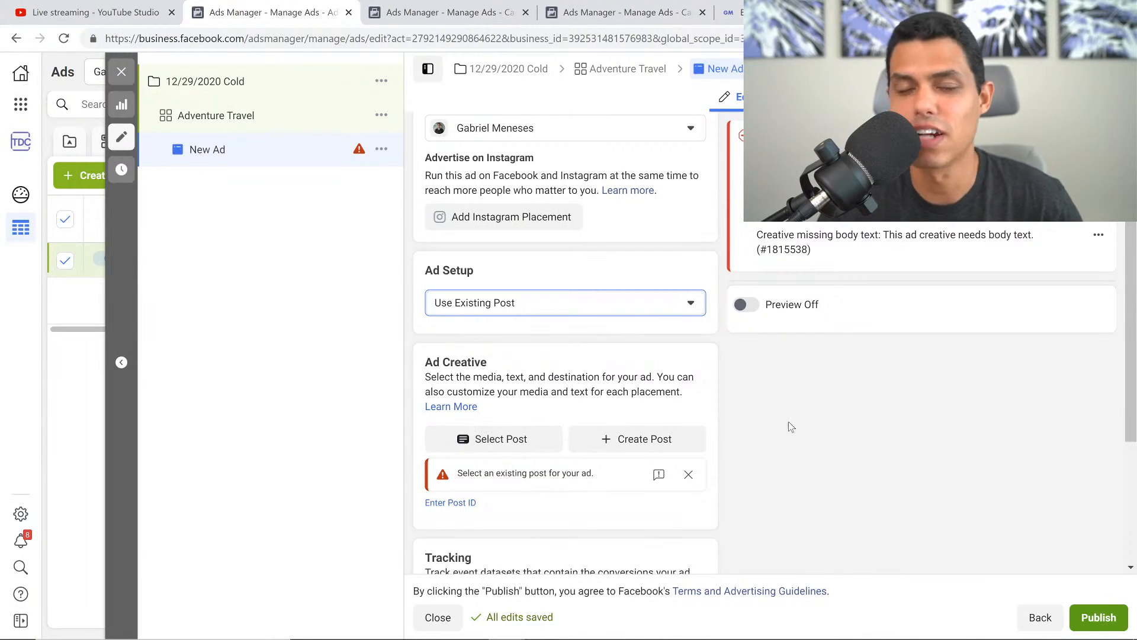
{"action": "scroll", "coordinate": [680, 426], "scroll_direction": "up", "scroll_amount": 3}
{"action": "scroll", "coordinate": [680, 426], "scroll_direction": "down", "scroll_amount": 6}
{"action": "scroll", "coordinate": [635, 477], "scroll_direction": "up", "scroll_amount": 5}
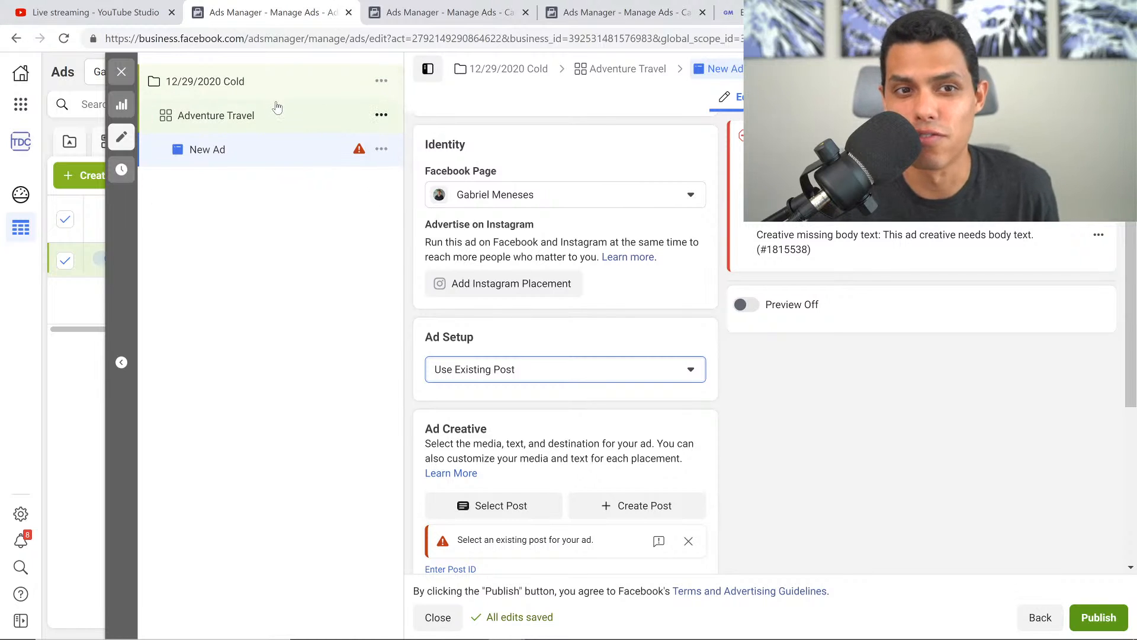
Switch to the 12/30/2020 Retargeting campaign and examine its objective and campaign budget optimization settings
{"action": "left_click", "coordinate": [433, 7]}
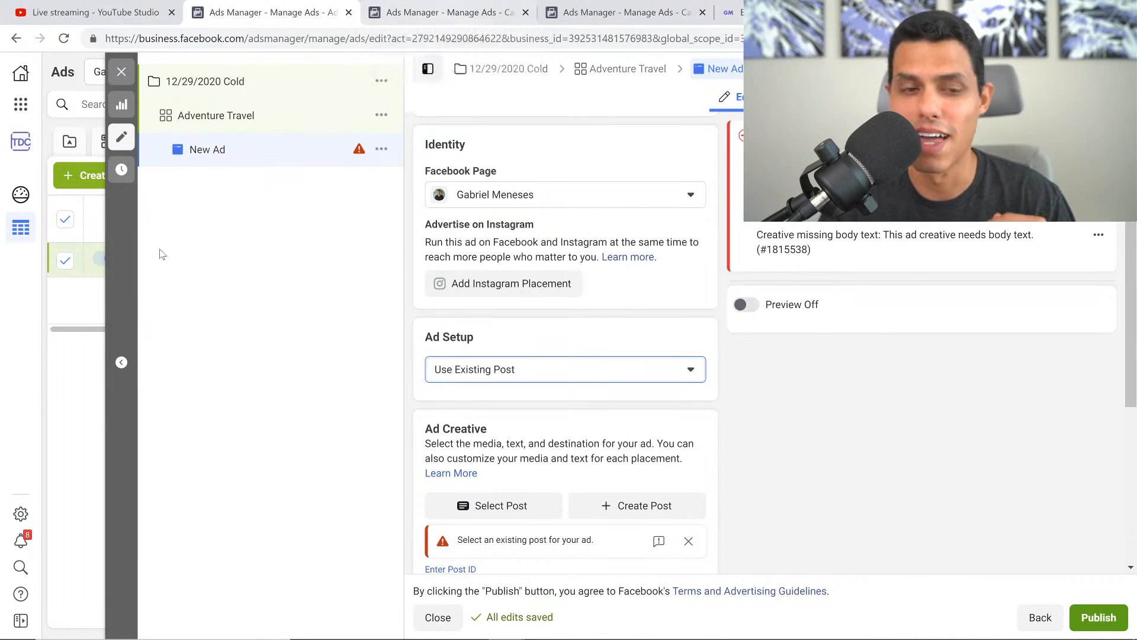
{"action": "left_click", "coordinate": [481, 9]}
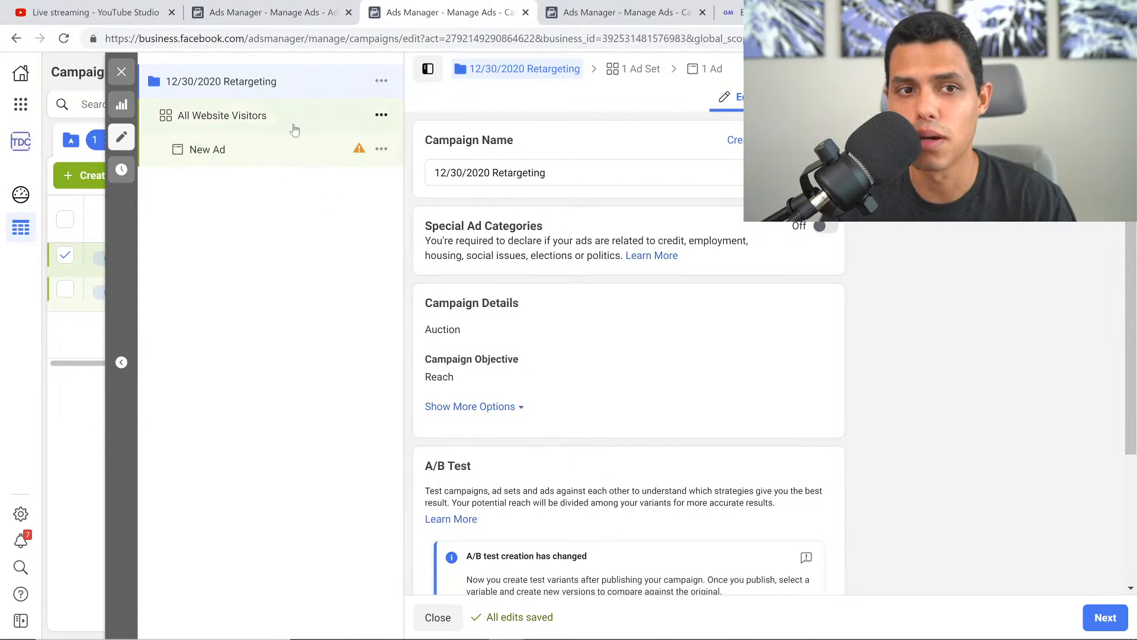
{"action": "left_click", "coordinate": [270, 131]}
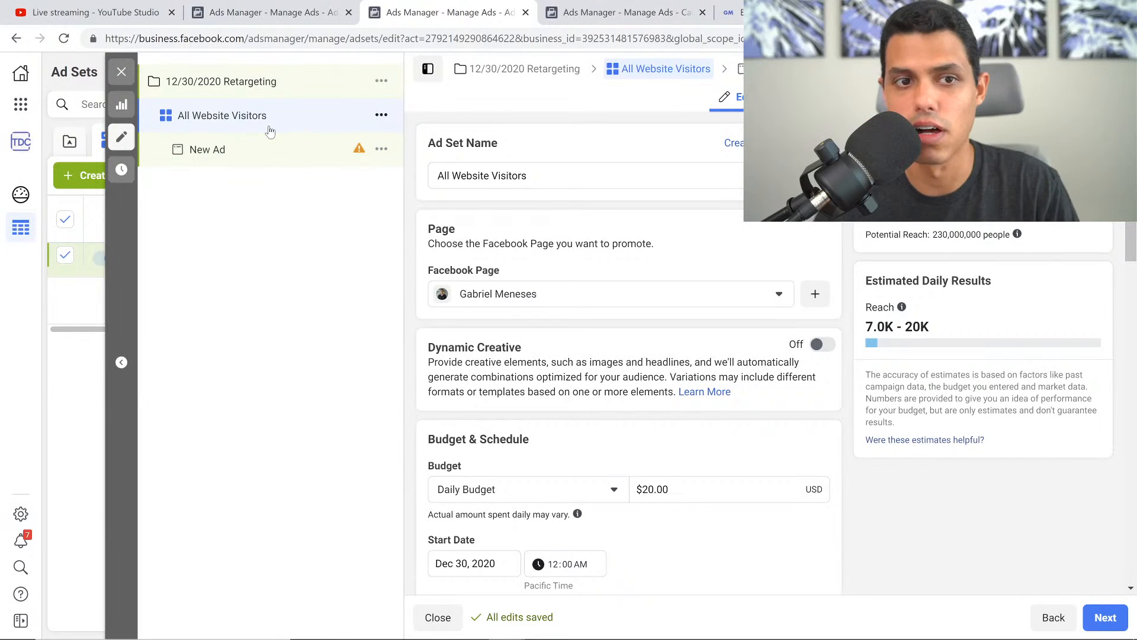
{"action": "left_click", "coordinate": [256, 87]}
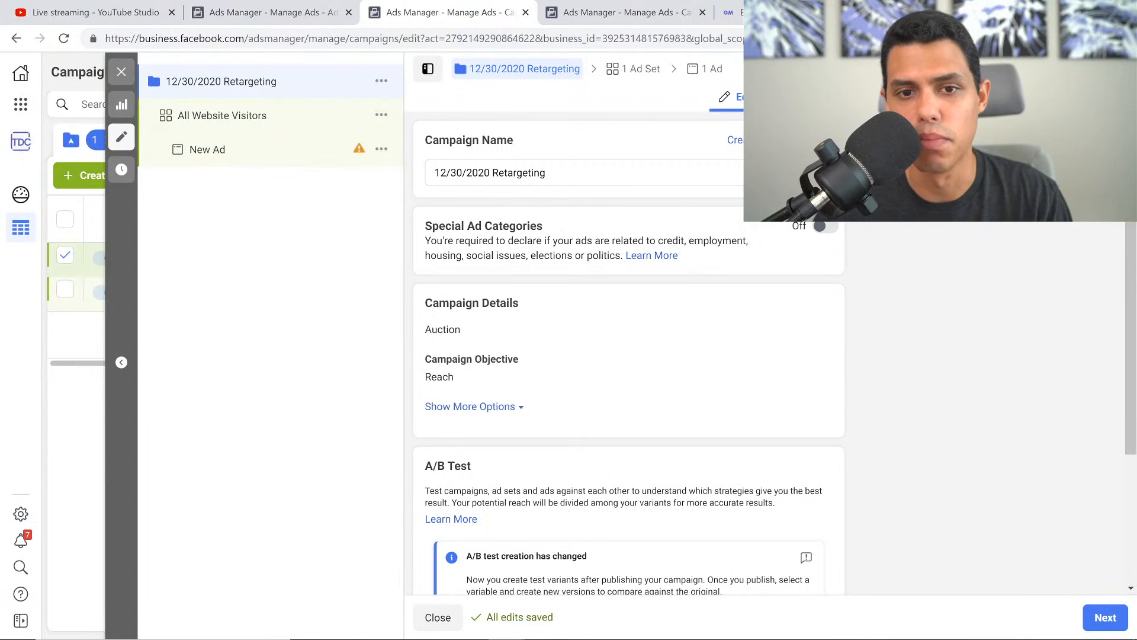
{"action": "scroll", "coordinate": [459, 214], "scroll_direction": "down", "scroll_amount": 3}
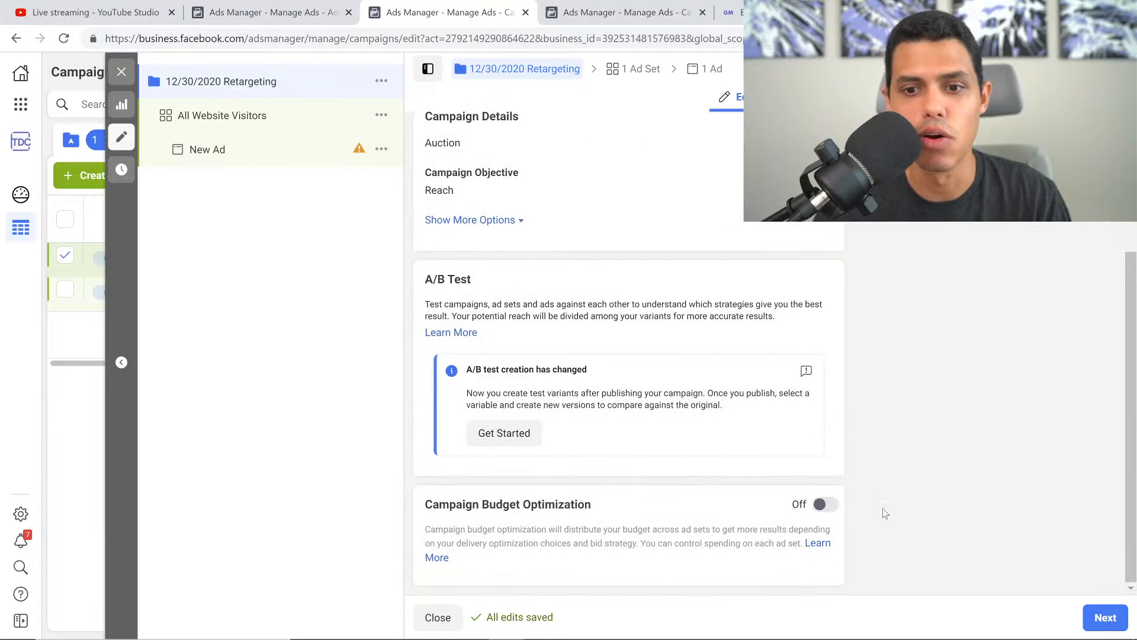
Open the All Website Visitors ad set and briefly check the ecommerce toolkit sign-up page before returning to it
{"action": "left_click", "coordinate": [223, 122]}
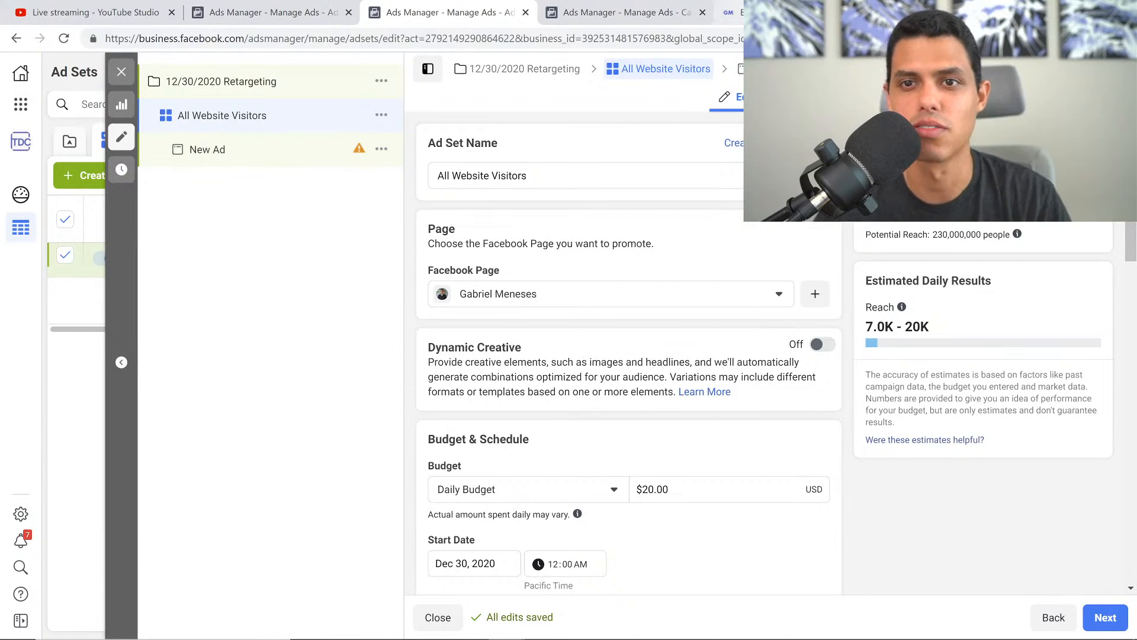
{"action": "left_click", "coordinate": [737, 12]}
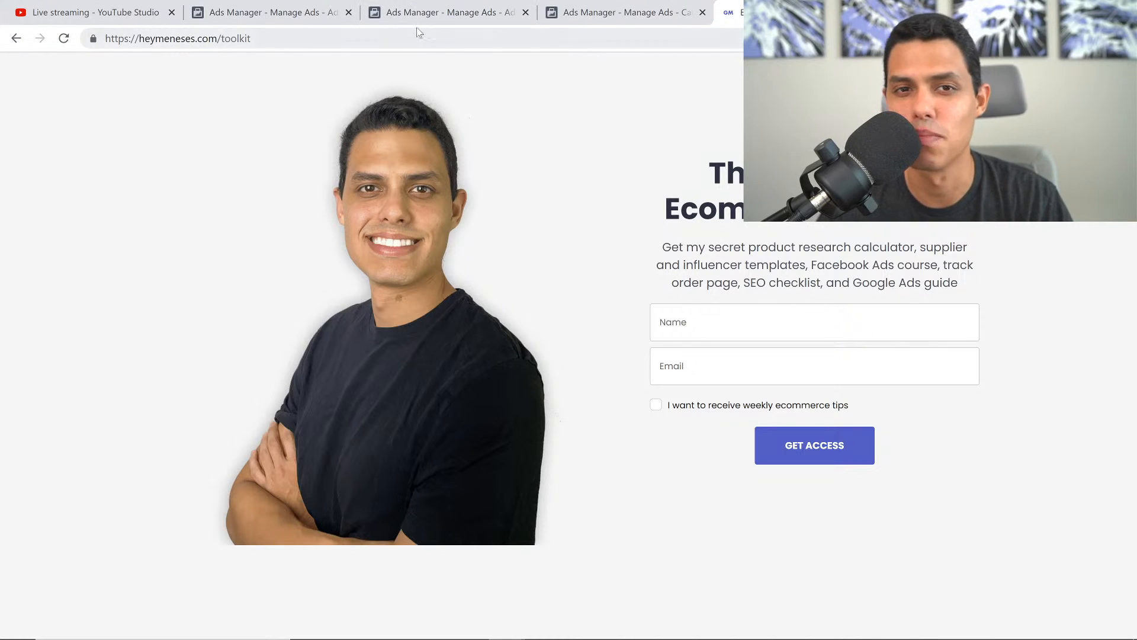
{"action": "left_click", "coordinate": [468, 15]}
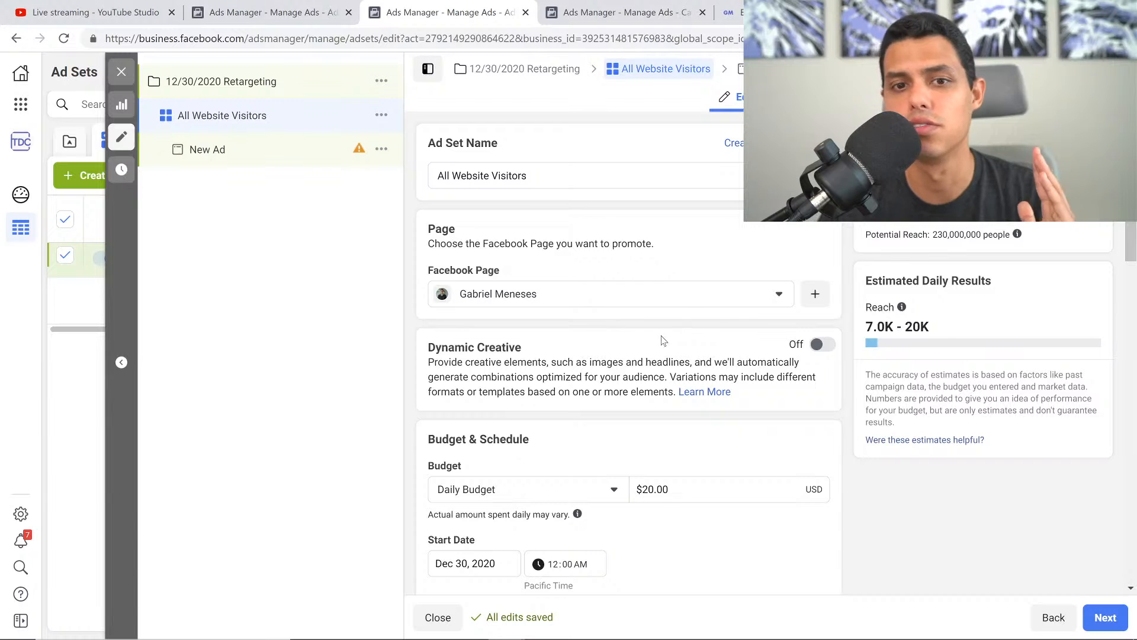
Review the All Website Visitors ad set's budget, schedule, custom audience, detailed targeting and placement settings
{"action": "scroll", "coordinate": [635, 329], "scroll_direction": "down", "scroll_amount": 3}
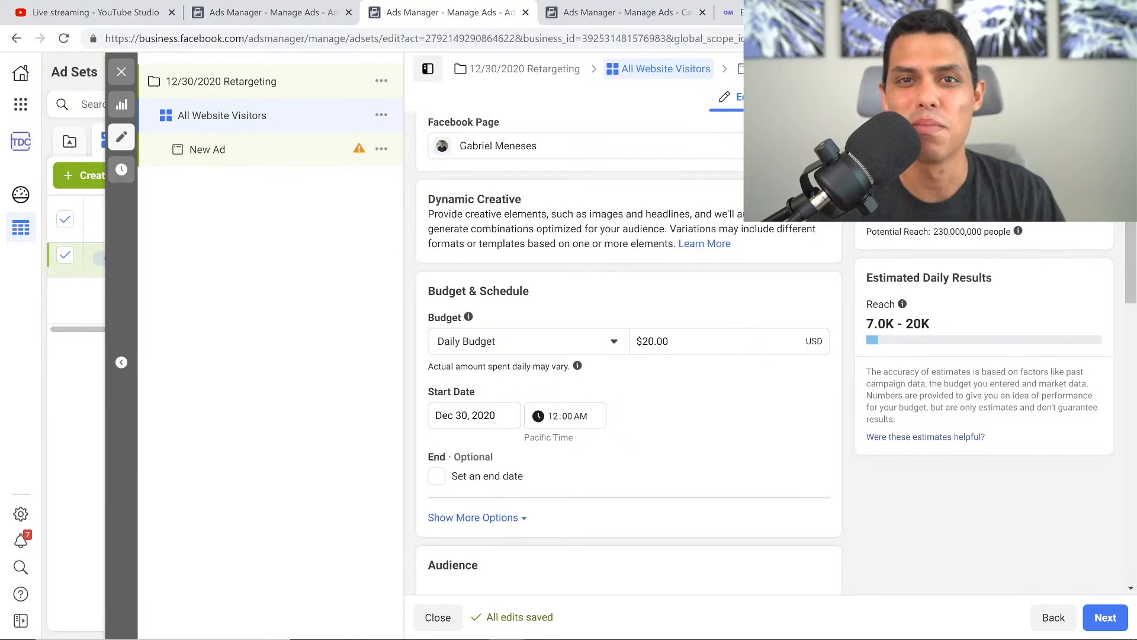
{"action": "key", "text": "ctrl+shift+Tab"}
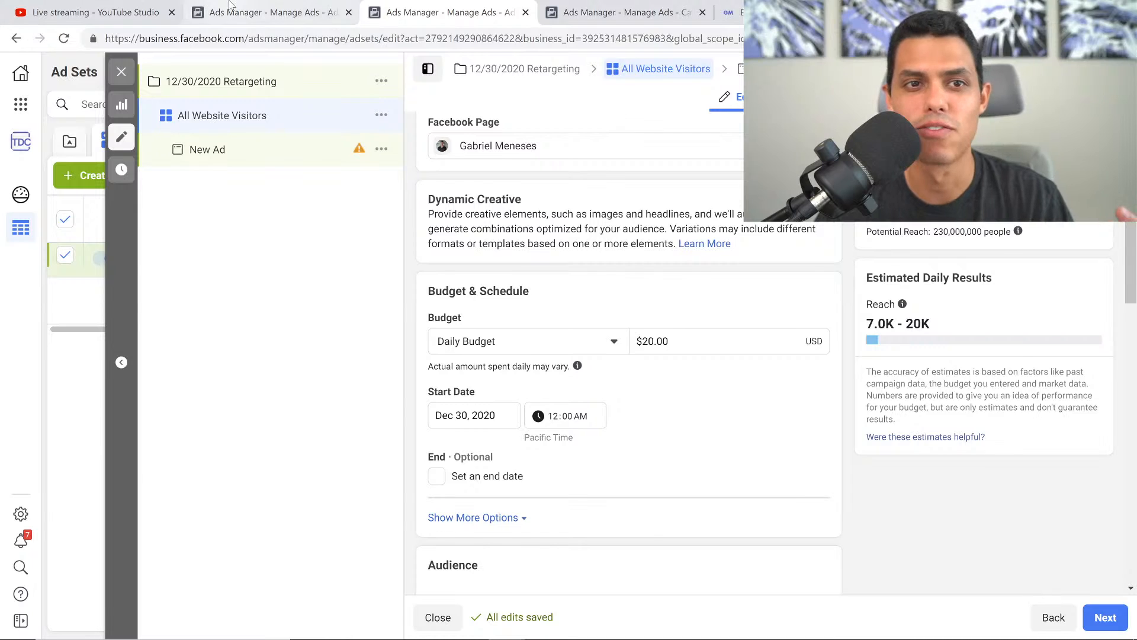
{"action": "left_click", "coordinate": [439, 10]}
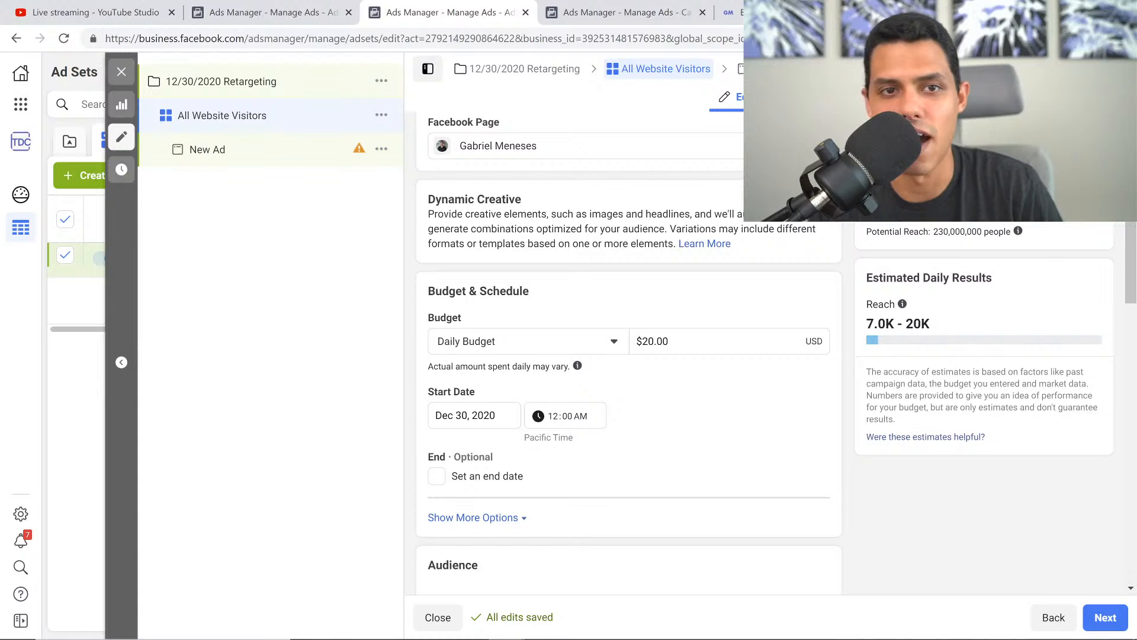
{"action": "scroll", "coordinate": [551, 384], "scroll_direction": "down", "scroll_amount": 3}
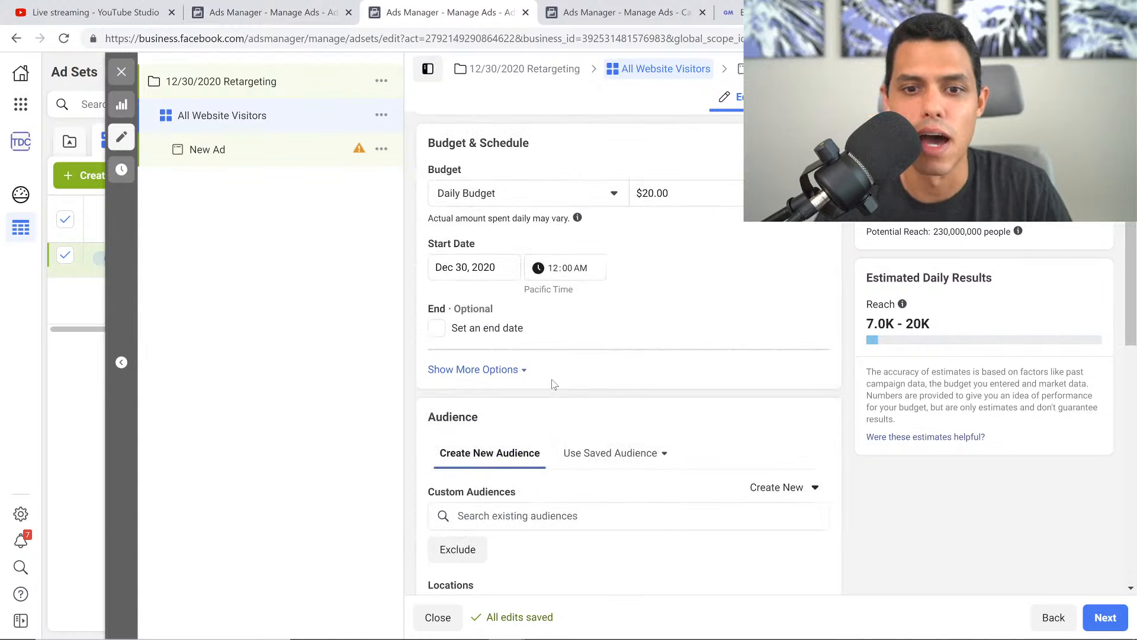
{"action": "scroll", "coordinate": [551, 383], "scroll_direction": "down", "scroll_amount": 3}
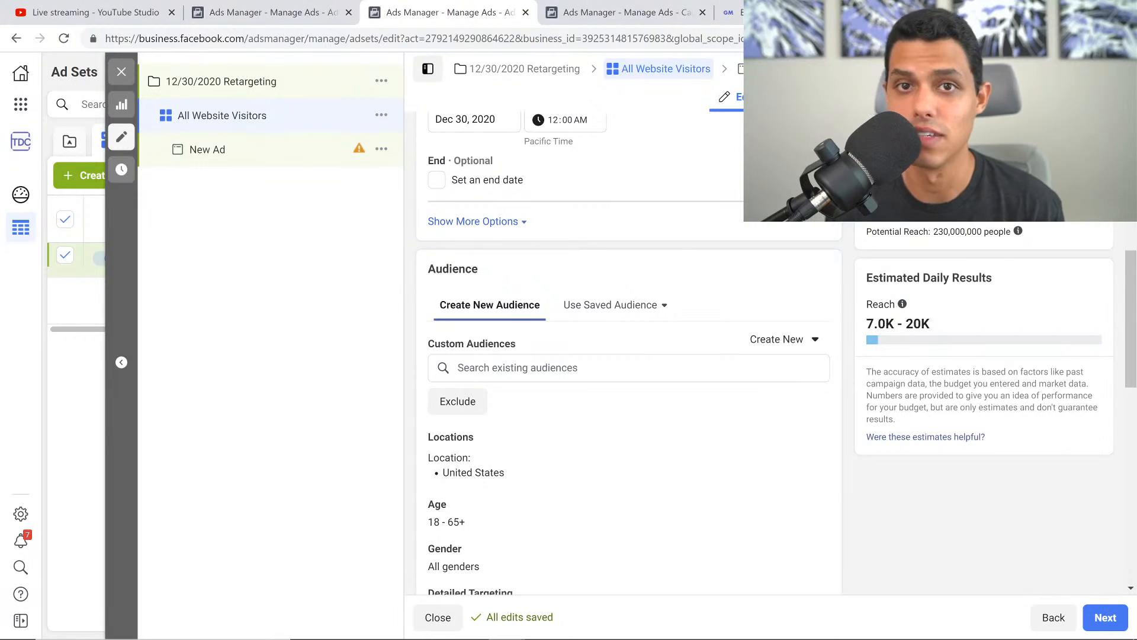
{"action": "scroll", "coordinate": [578, 438], "scroll_direction": "down", "scroll_amount": 1}
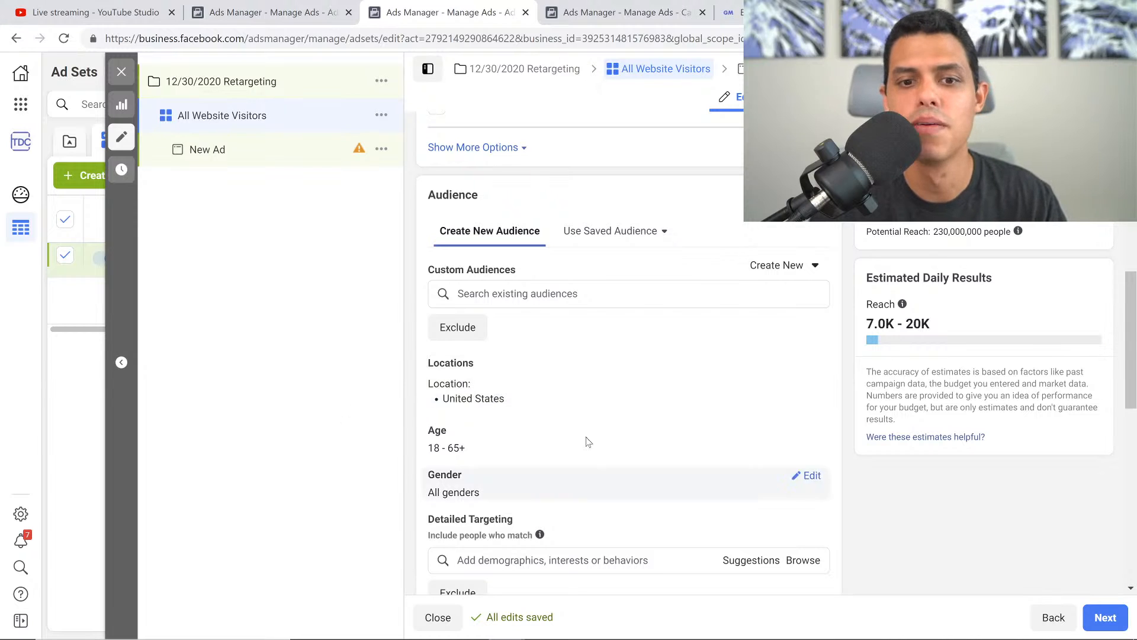
{"action": "mouse_move", "coordinate": [469, 473]}
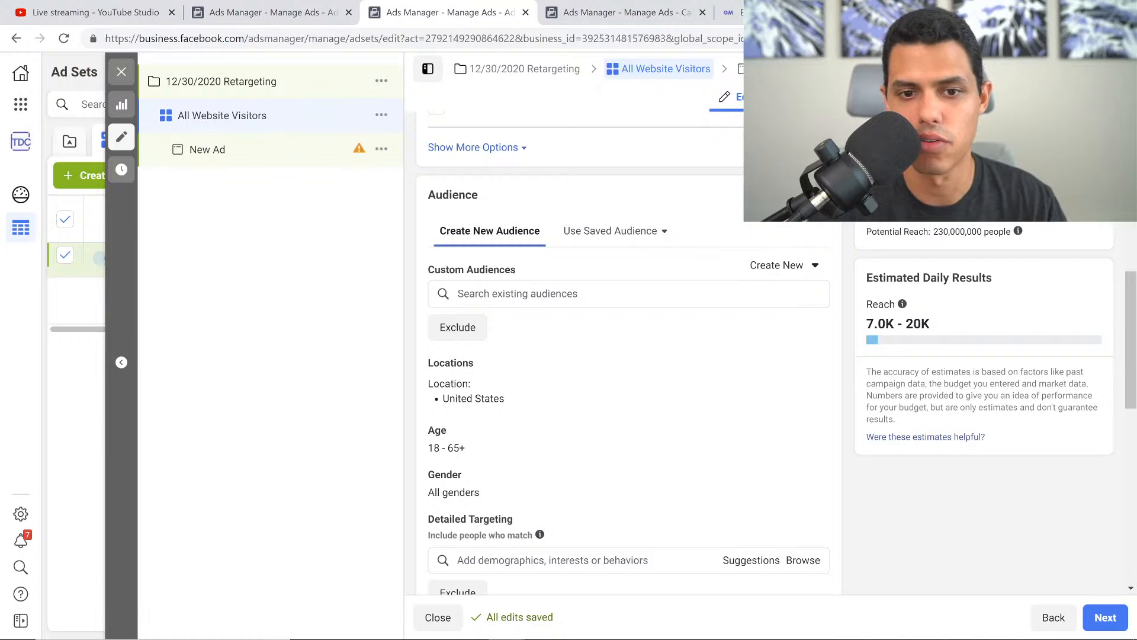
{"action": "scroll", "coordinate": [661, 296], "scroll_direction": "down", "scroll_amount": 7}
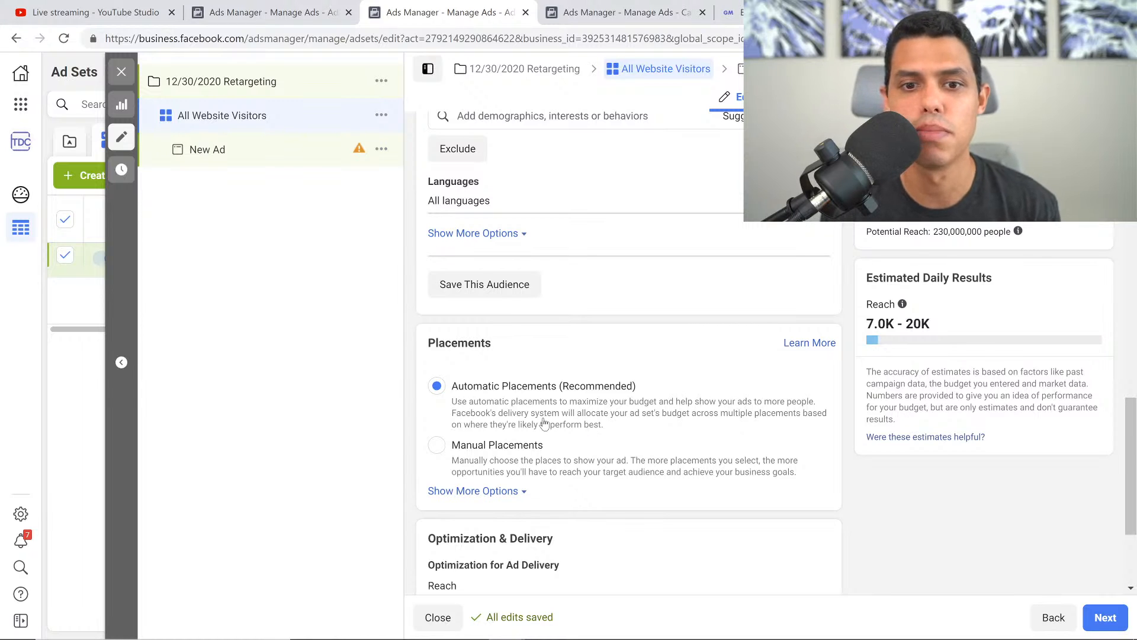
Open the new ad under the All Website Visitors ad set and set its ad setup to Use Existing Post
{"action": "scroll", "coordinate": [544, 422], "scroll_direction": "down", "scroll_amount": 3}
{"action": "scroll", "coordinate": [631, 404], "scroll_direction": "up", "scroll_amount": 5}
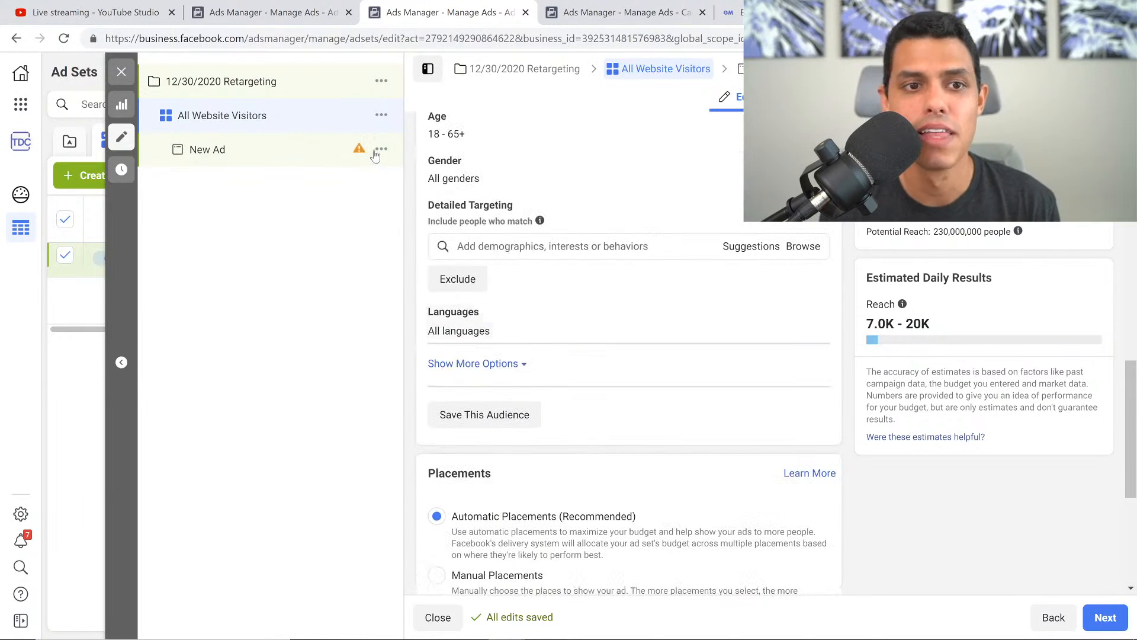
{"action": "left_click", "coordinate": [292, 166]}
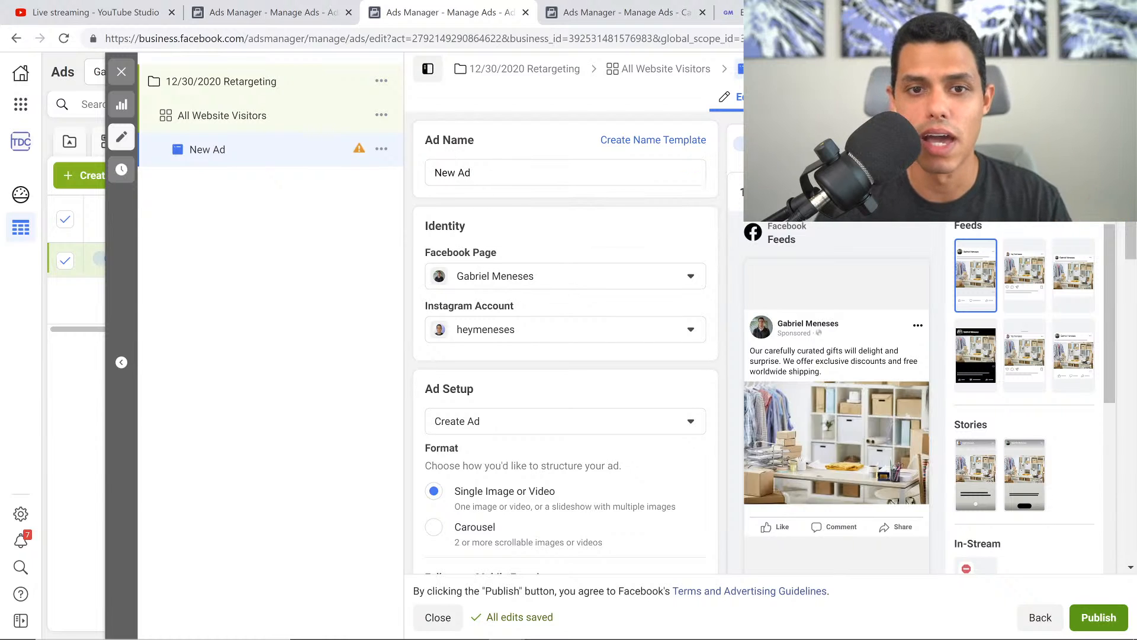
{"action": "scroll", "coordinate": [553, 233], "scroll_direction": "down", "scroll_amount": 3}
{"action": "left_click", "coordinate": [563, 272]}
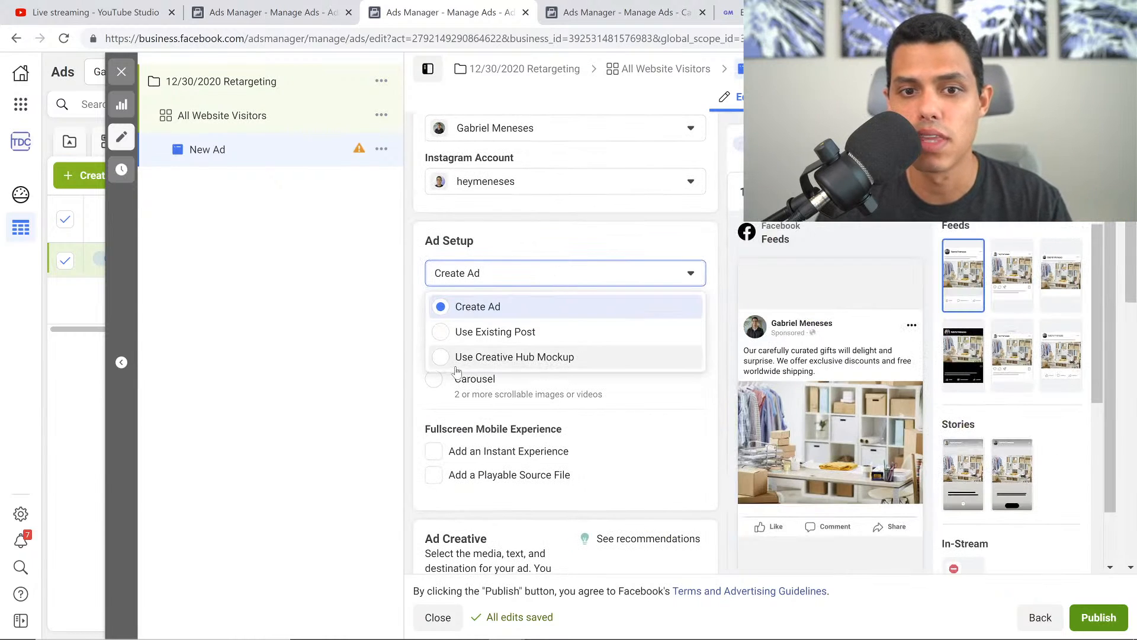
{"action": "left_click", "coordinate": [441, 331]}
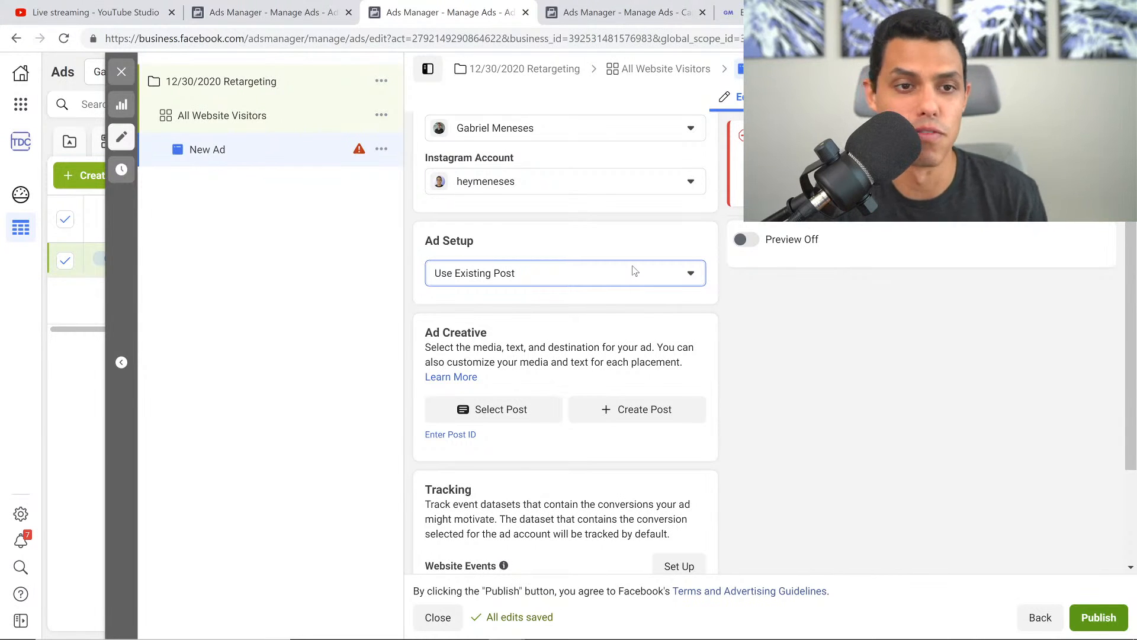
Review the new ad's existing-post setup and check the duplication options among its available actions
{"action": "scroll", "coordinate": [633, 271], "scroll_direction": "down", "scroll_amount": 1}
{"action": "scroll", "coordinate": [592, 190], "scroll_direction": "up", "scroll_amount": 3}
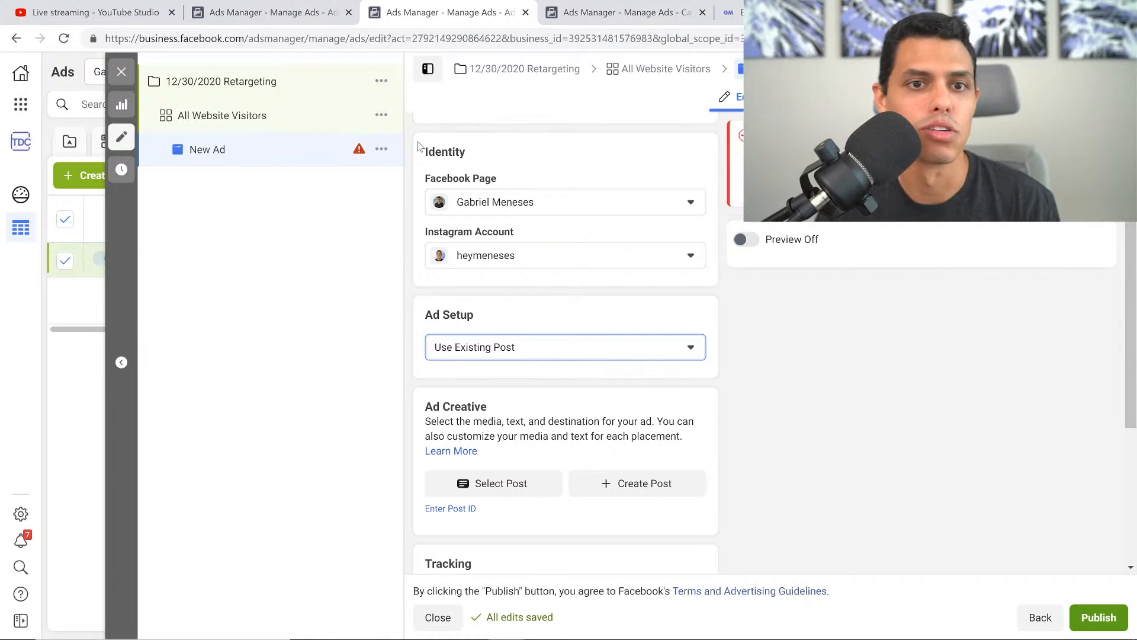
{"action": "left_click", "coordinate": [381, 150]}
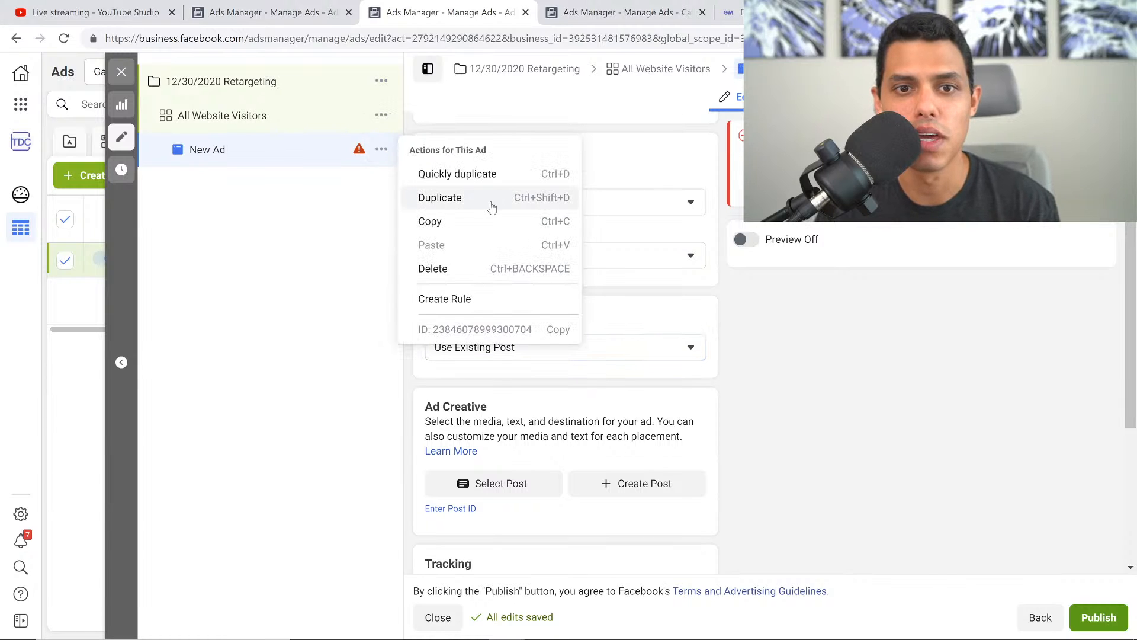
{"action": "left_click", "coordinate": [899, 402]}
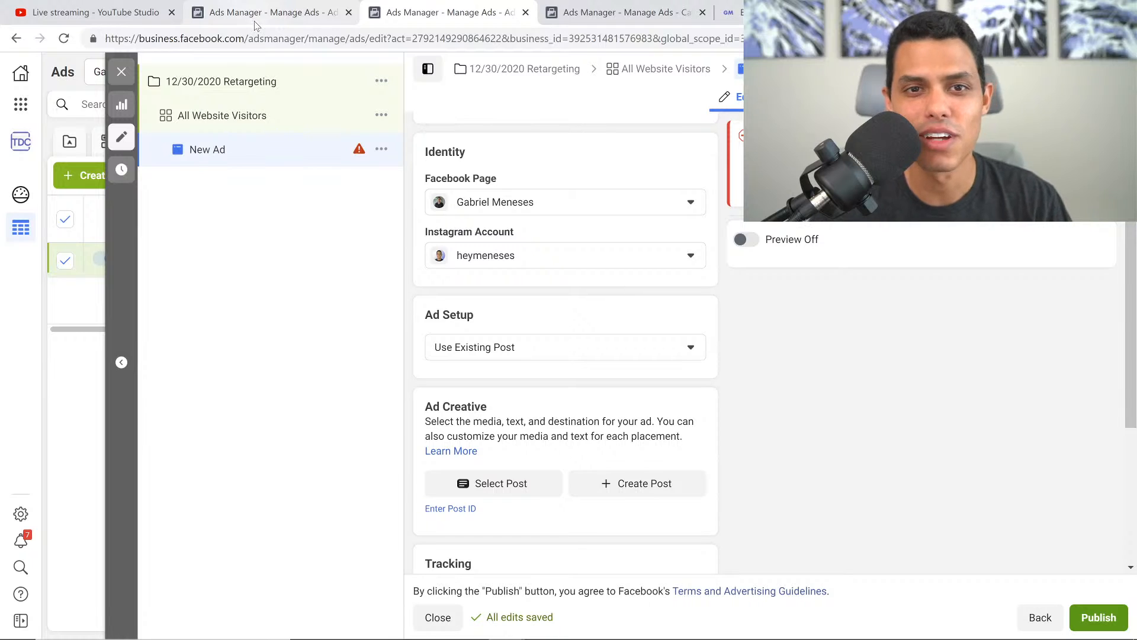
Switch to the 01/08/2020 LLA 1% campaign and briefly check the ecommerce toolkit sign-up page before returning to the campaign
{"action": "left_click", "coordinate": [587, 4]}
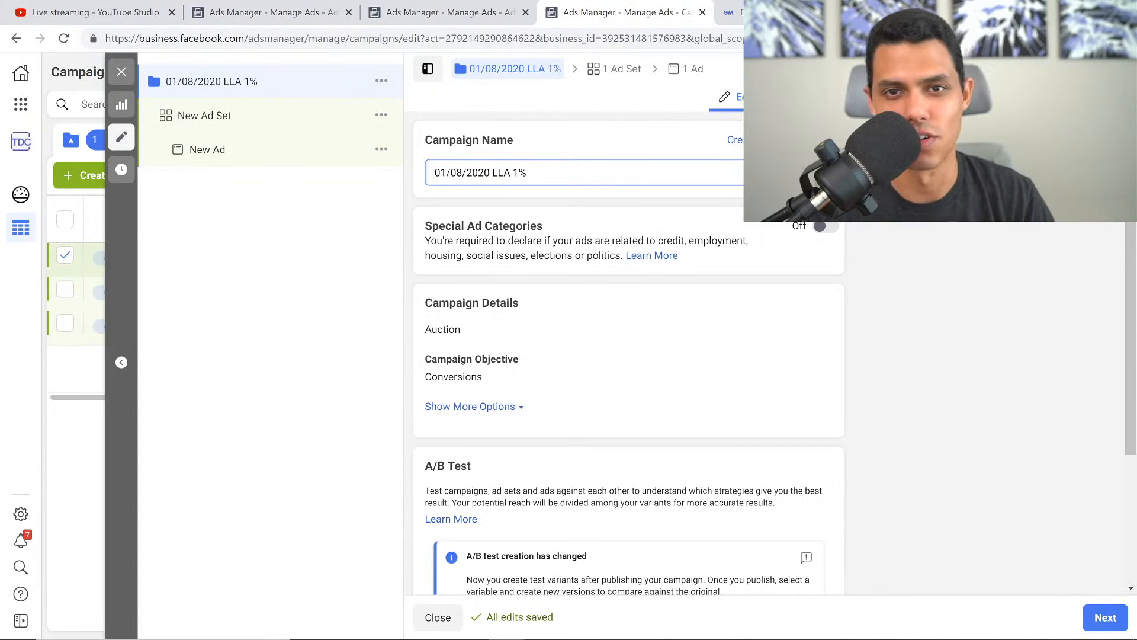
{"action": "left_click", "coordinate": [738, 8]}
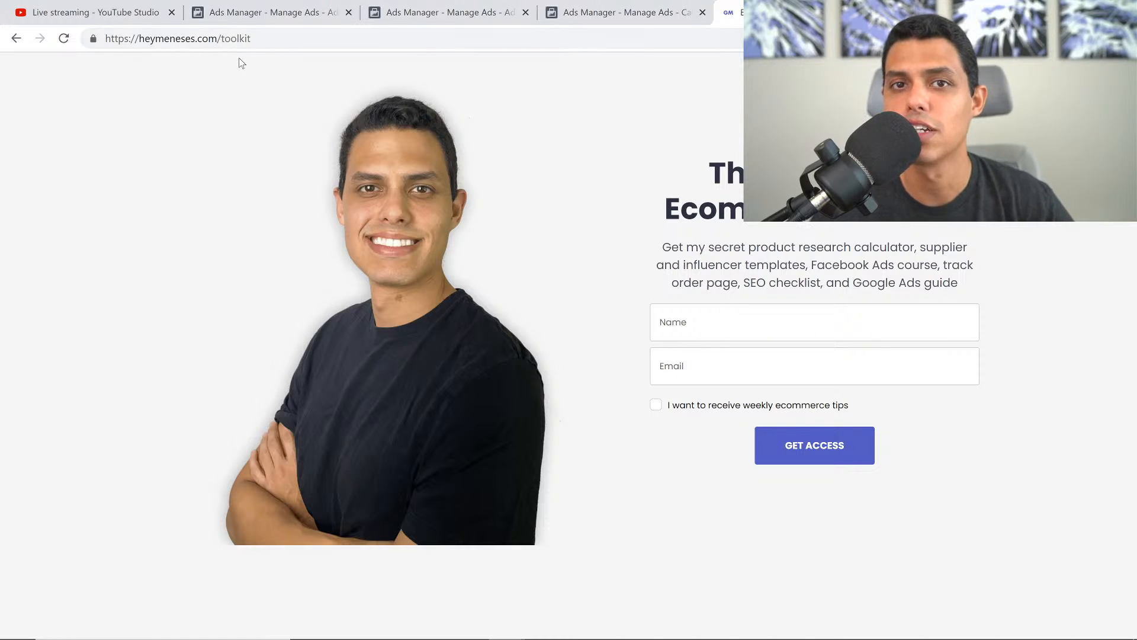
{"action": "left_click", "coordinate": [626, 6]}
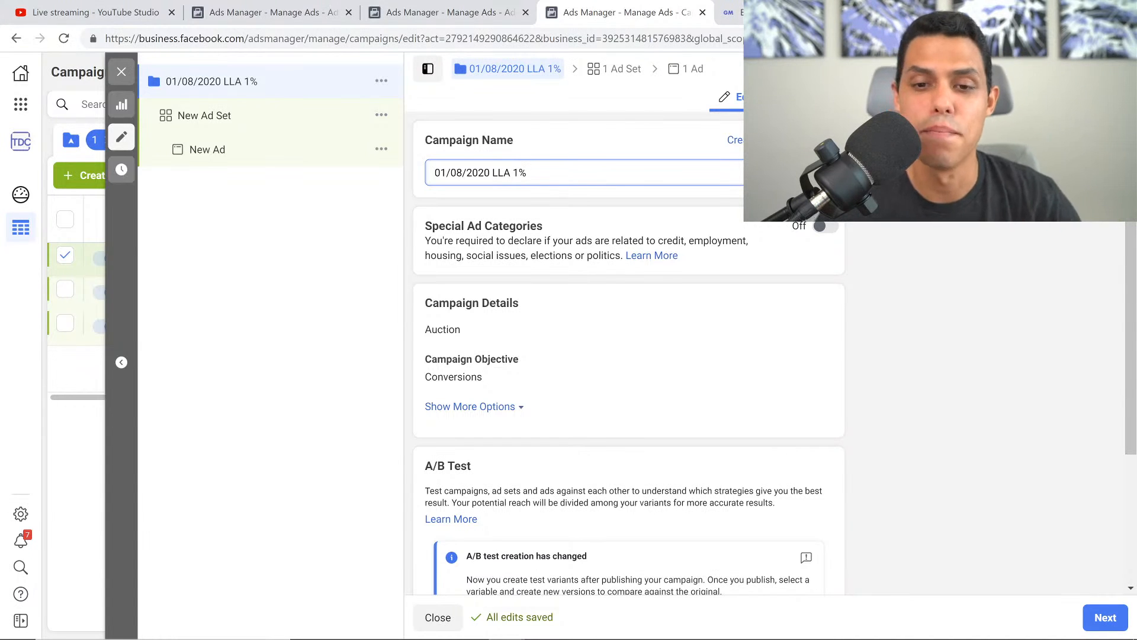
Switch to the Notepad notes and highlight the three numbered points for review
{"action": "left_click", "coordinate": [580, 629]}
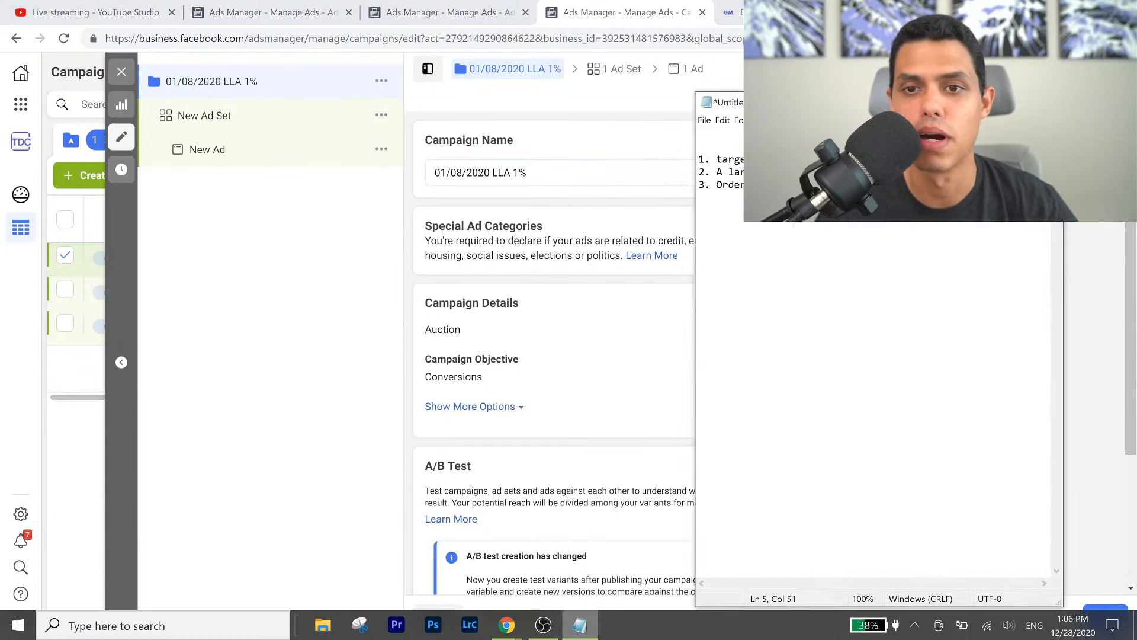
{"action": "left_click_drag", "start_coordinate": [993, 185], "coordinate": [770, 147]}
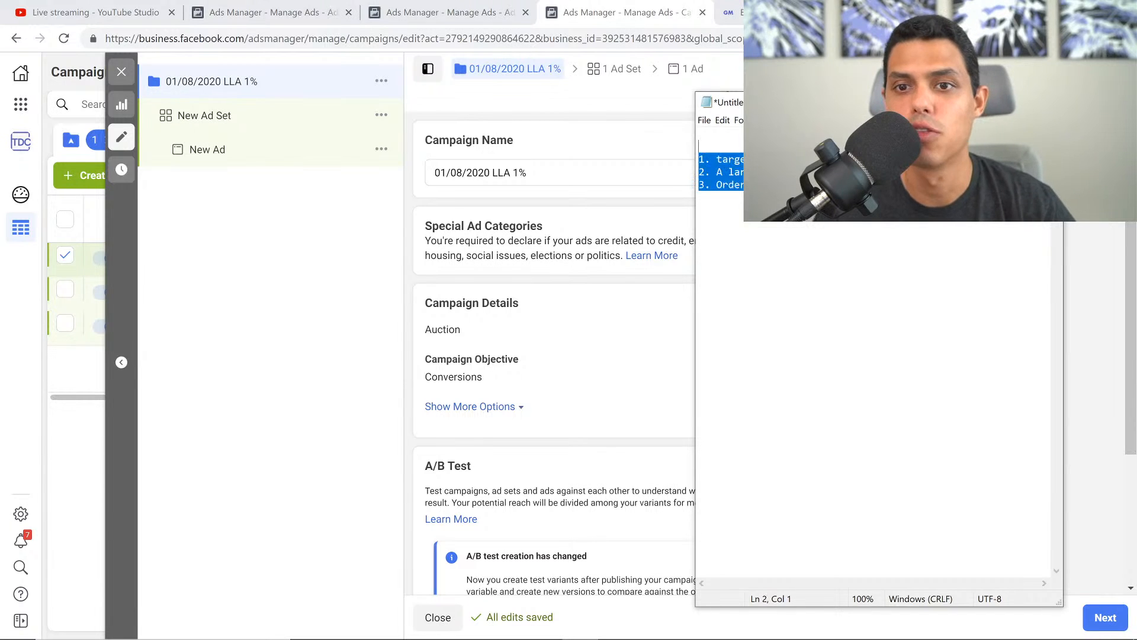
{"action": "left_click", "coordinate": [770, 146]}
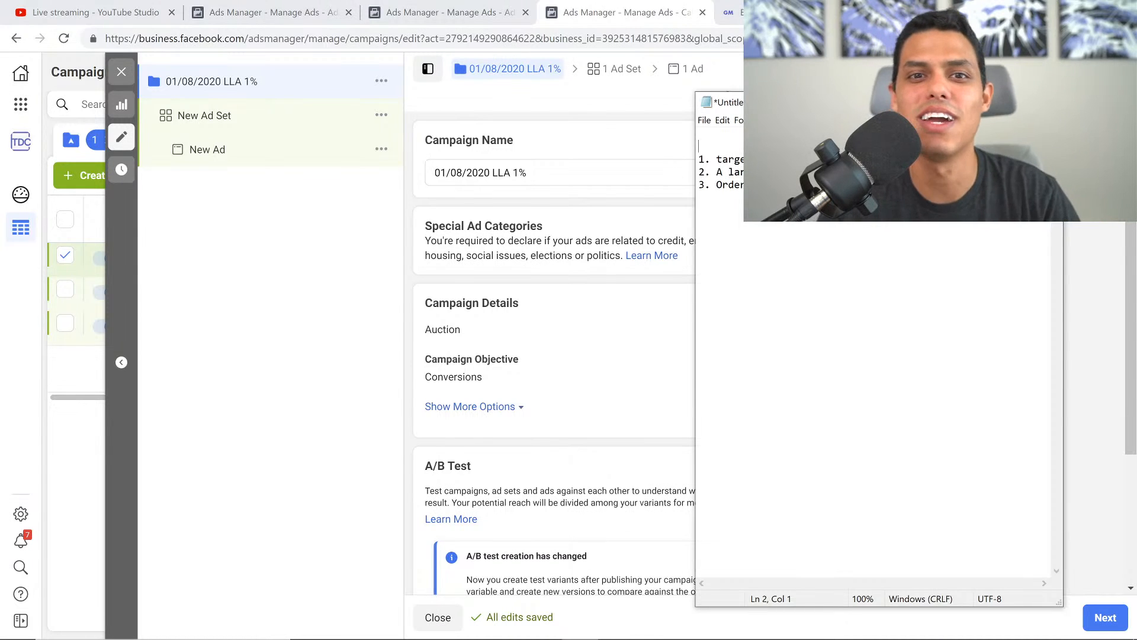
Switch to YouTube Studio and end the live stream
{"action": "left_click", "coordinate": [94, 12]}
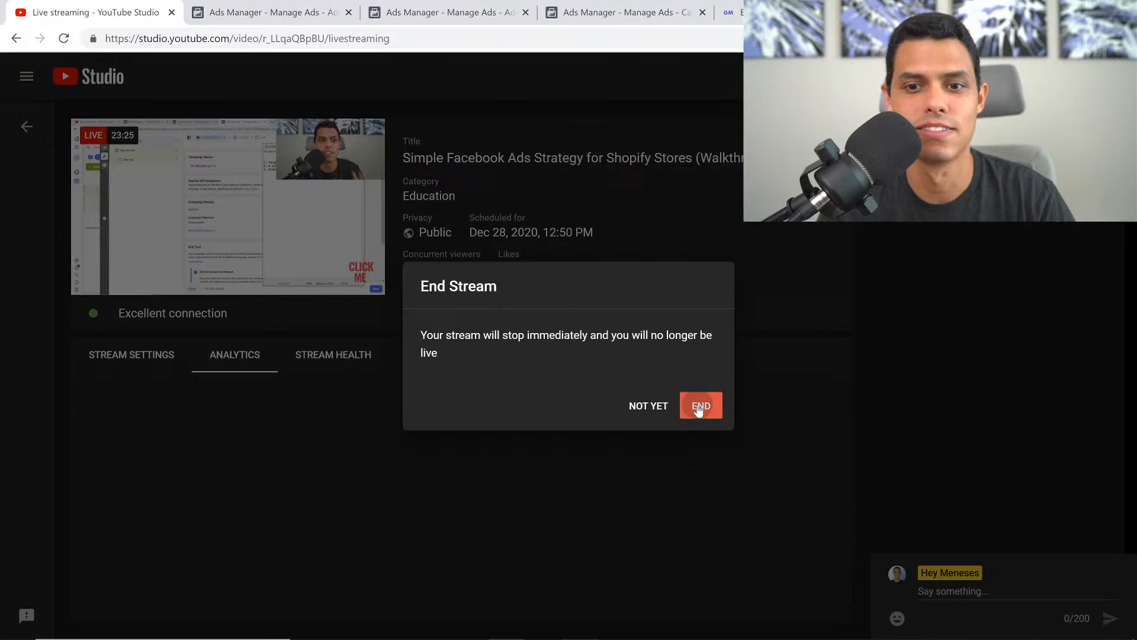
{"action": "left_click", "coordinate": [701, 405]}
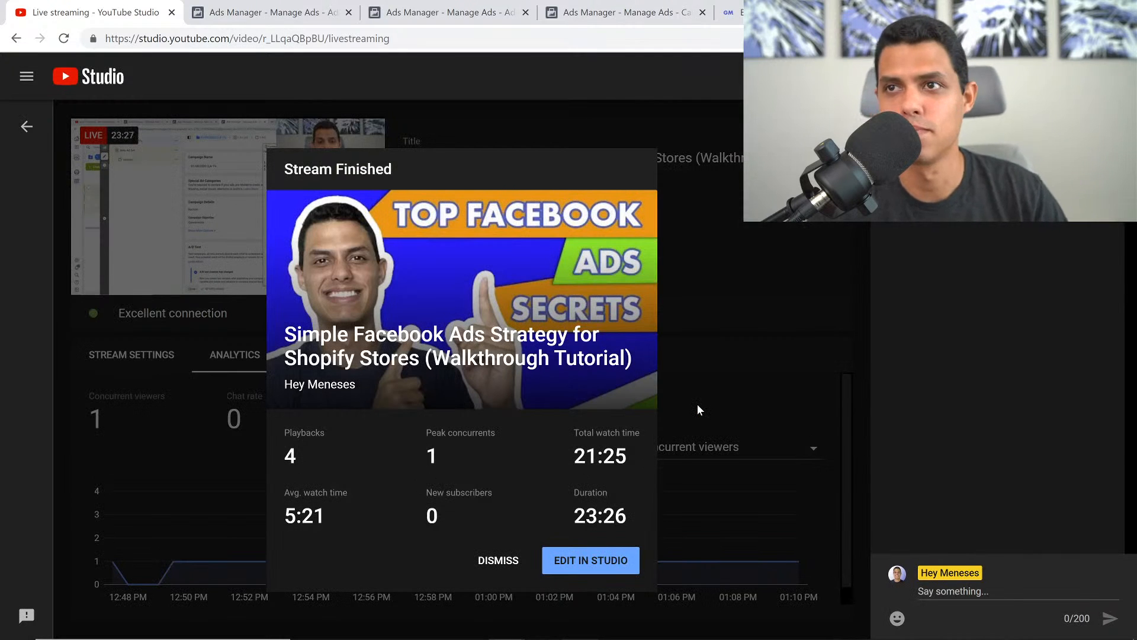